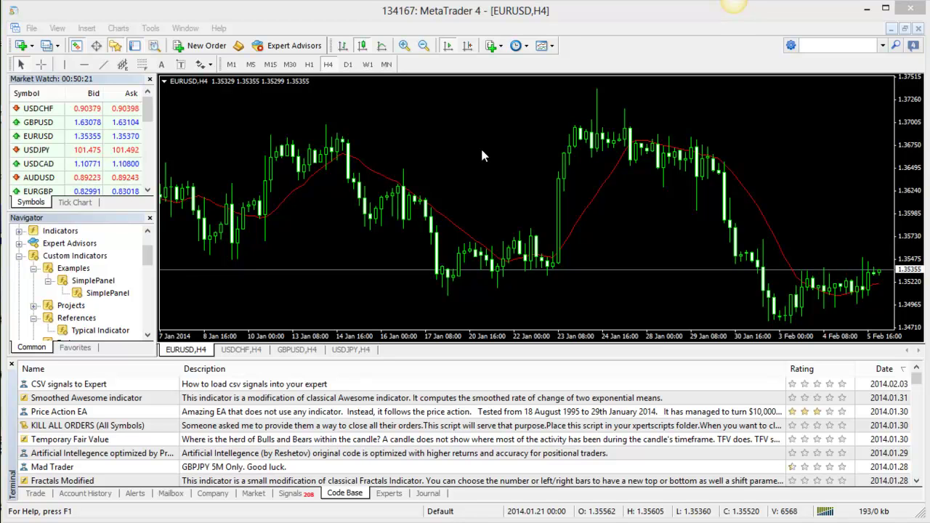
# - Look over the MQL4 forum post, scrolling its page, then return to MetaTrader 4
pyautogui.click(481, 146)
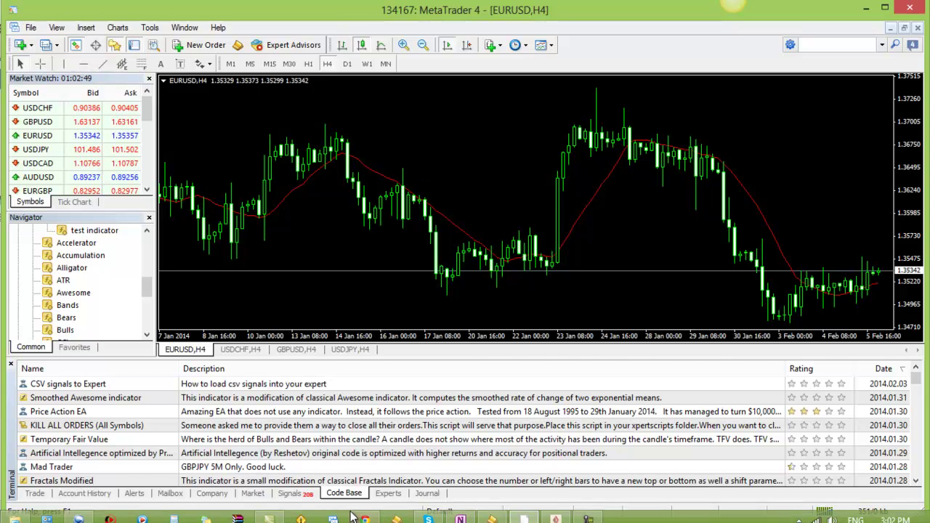
pyautogui.click(366, 519)
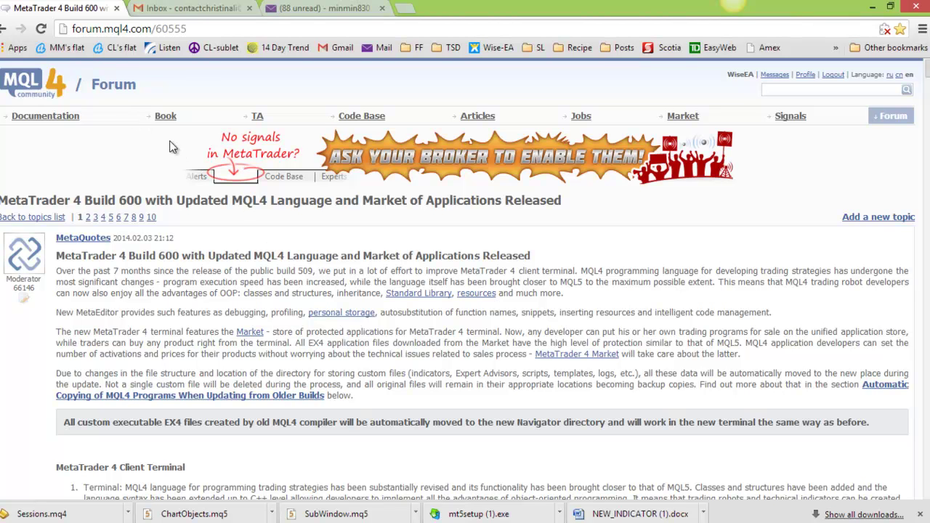
pyautogui.click(197, 32)
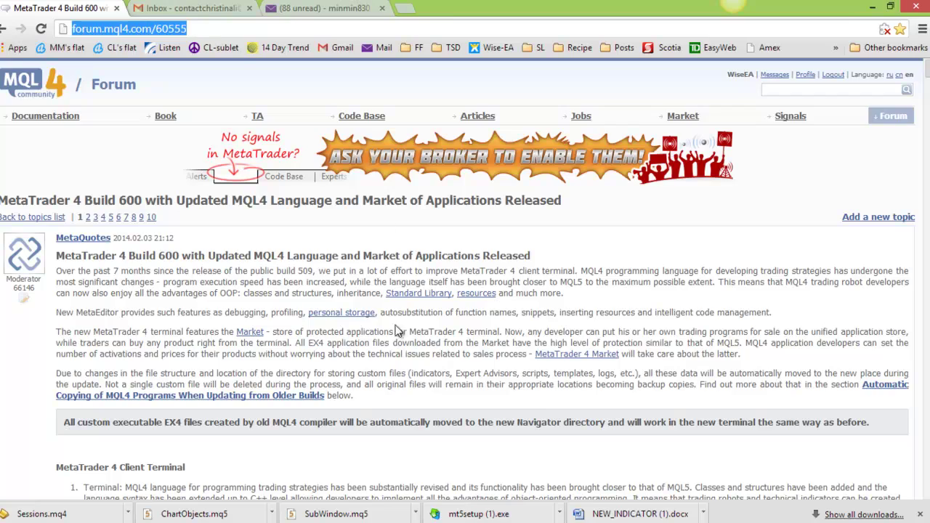
pyautogui.scroll(-4, 569, 325)
pyautogui.scroll(3, 375, 280)
pyautogui.scroll(-10, 375, 276)
pyautogui.scroll(-5, 380, 280)
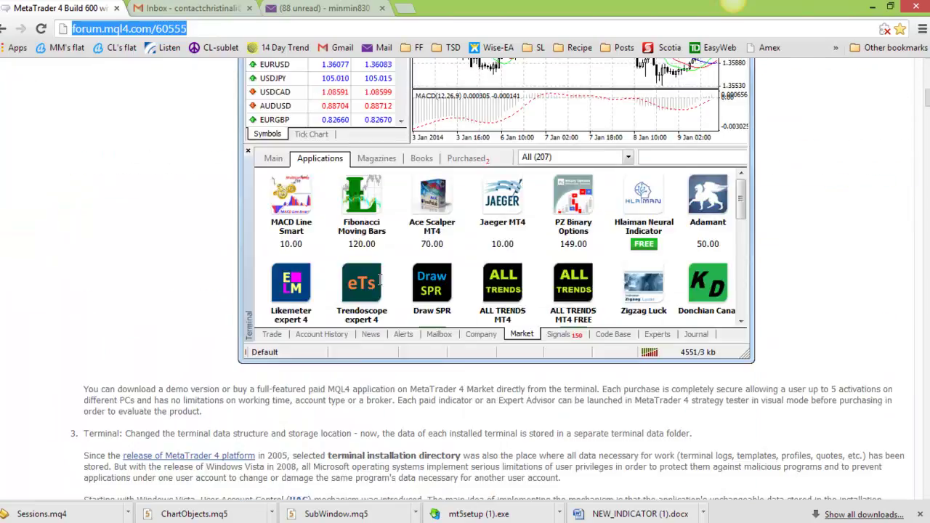
pyautogui.scroll(10, 379, 279)
pyautogui.scroll(15, 379, 281)
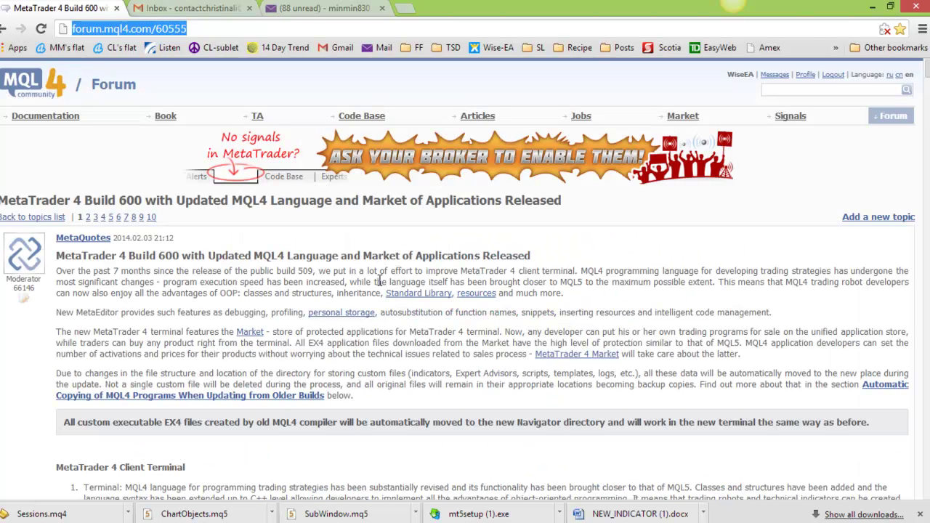
pyautogui.click(602, 226)
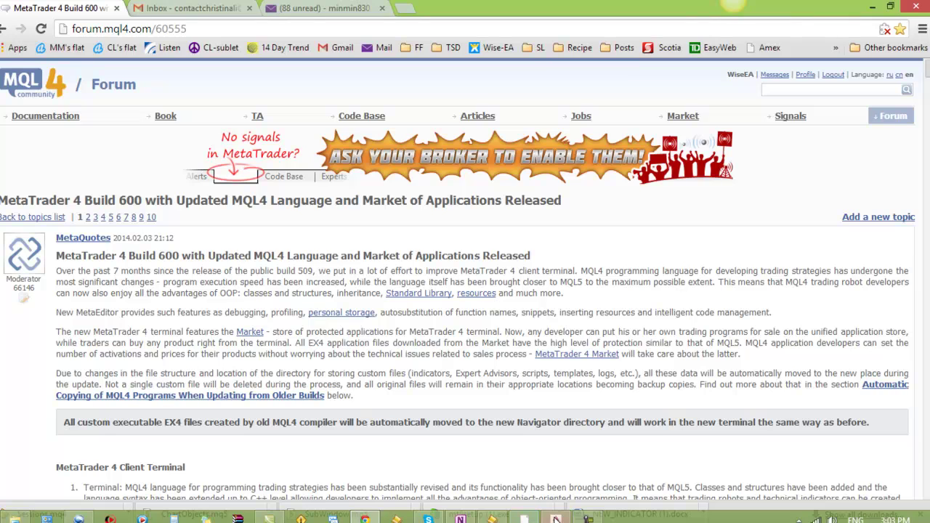
pyautogui.click(522, 519)
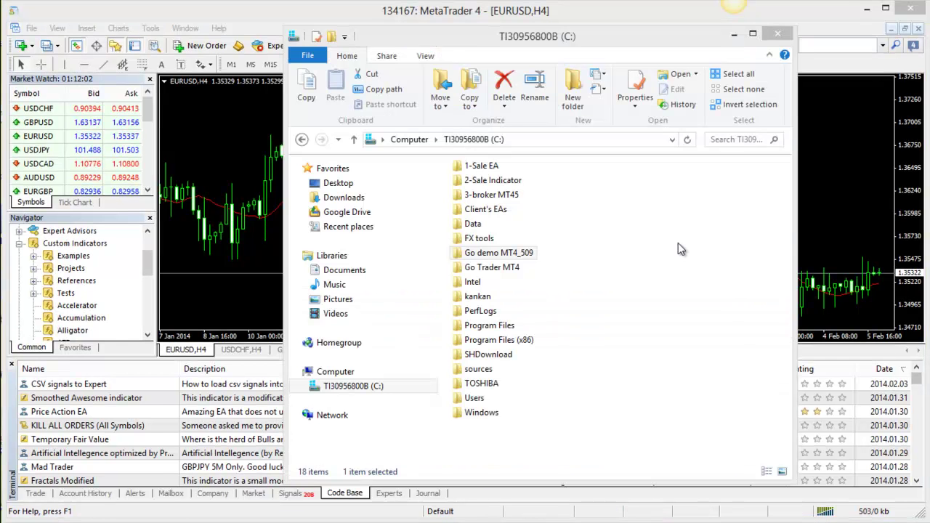
# - Bring the C: drive folder window forward and select Go Trader MT4, then Go demo MT4_509
pyautogui.click(621, 42)
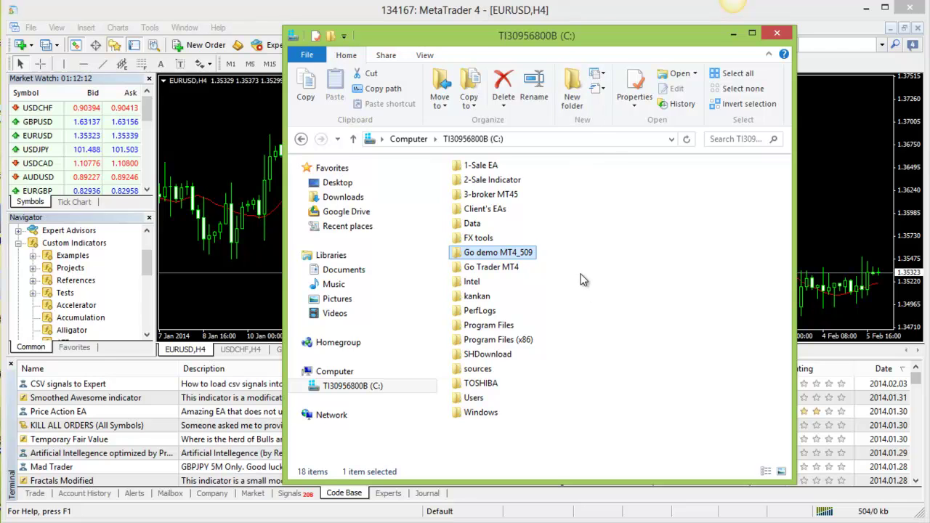
pyautogui.click(511, 270)
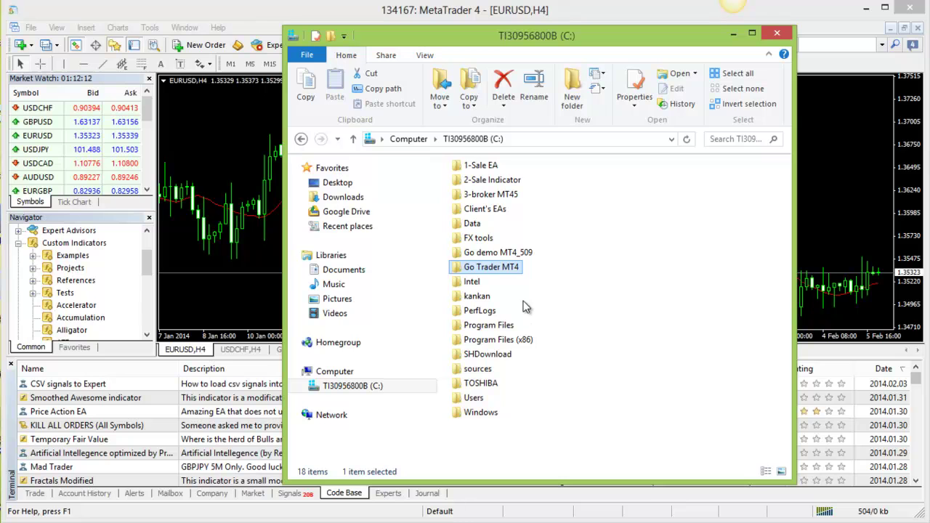
pyautogui.click(508, 255)
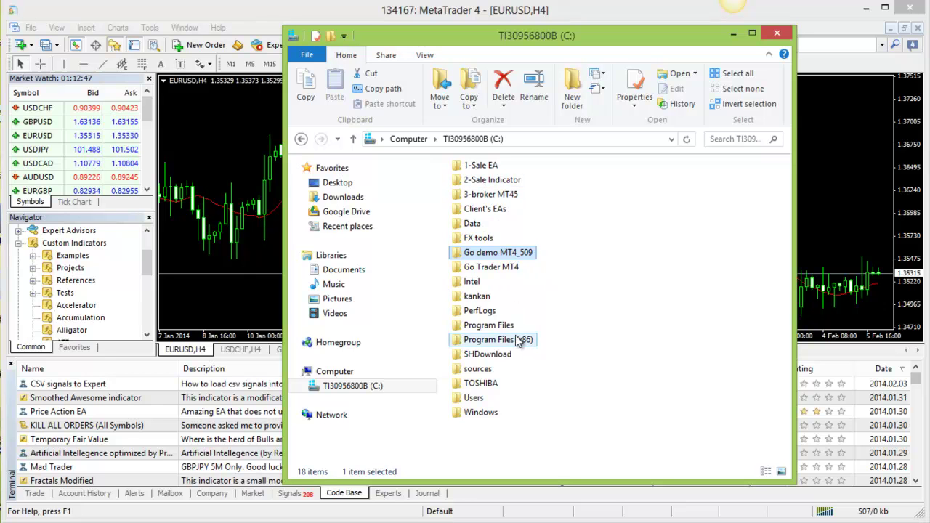
pyautogui.doubleClick(499, 254)
pyautogui.click(499, 216)
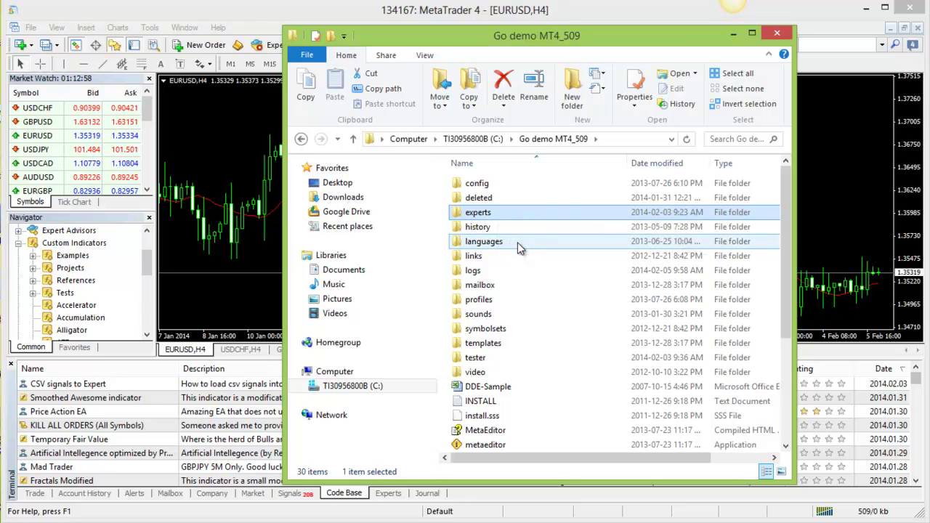
pyautogui.scroll(-1, 519, 245)
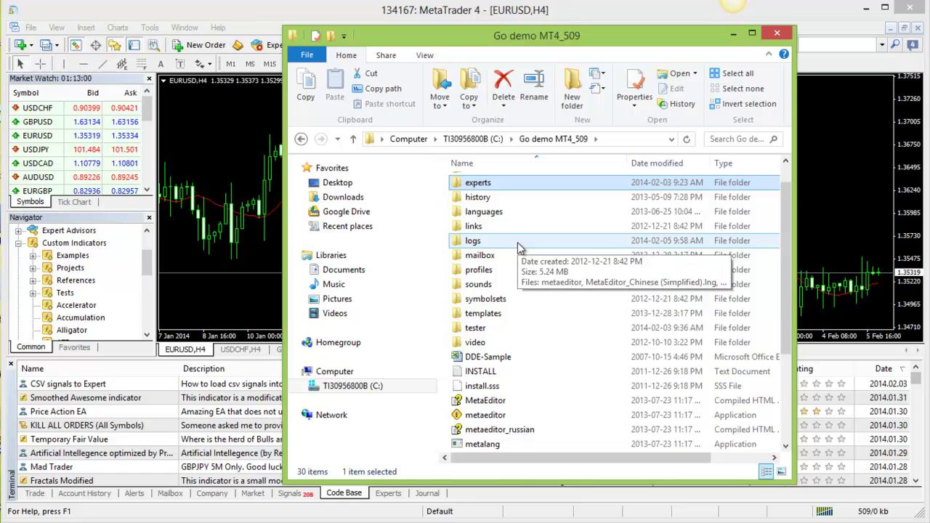
pyautogui.click(482, 417)
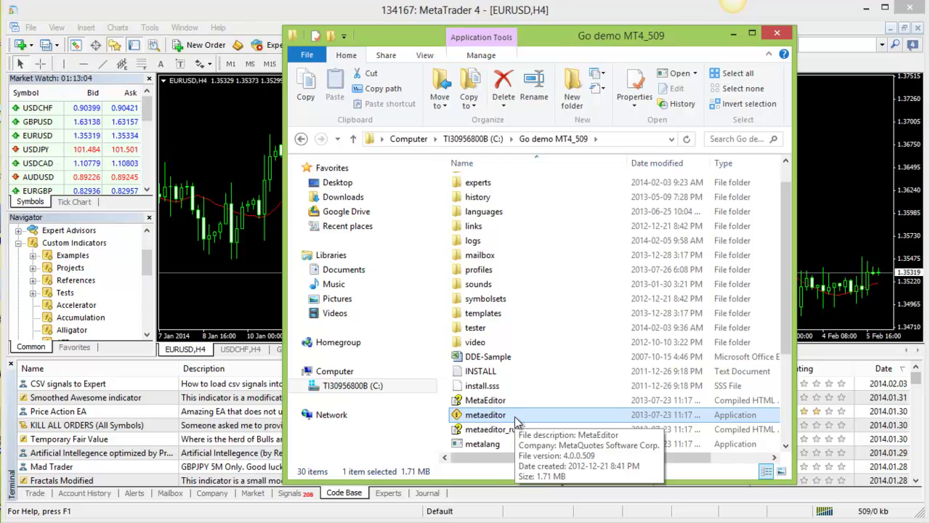
pyautogui.scroll(1, 538, 270)
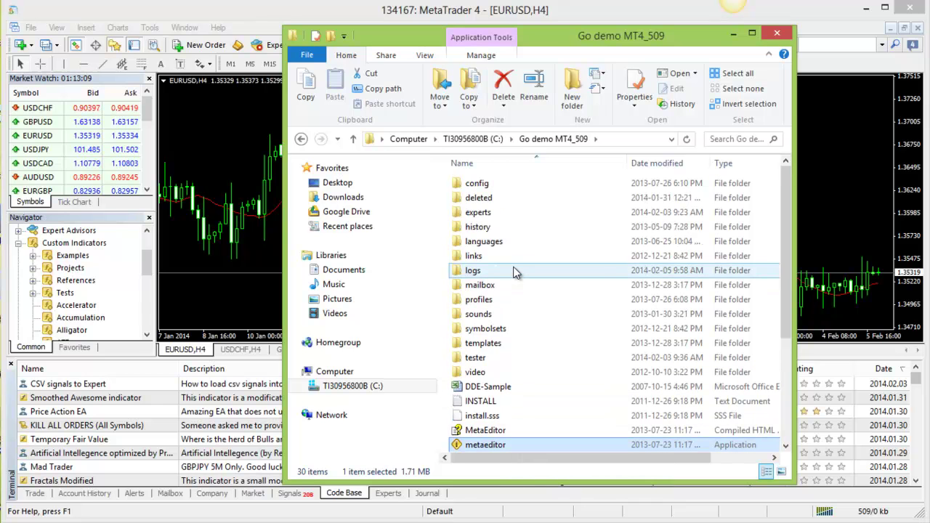
pyautogui.click(353, 139)
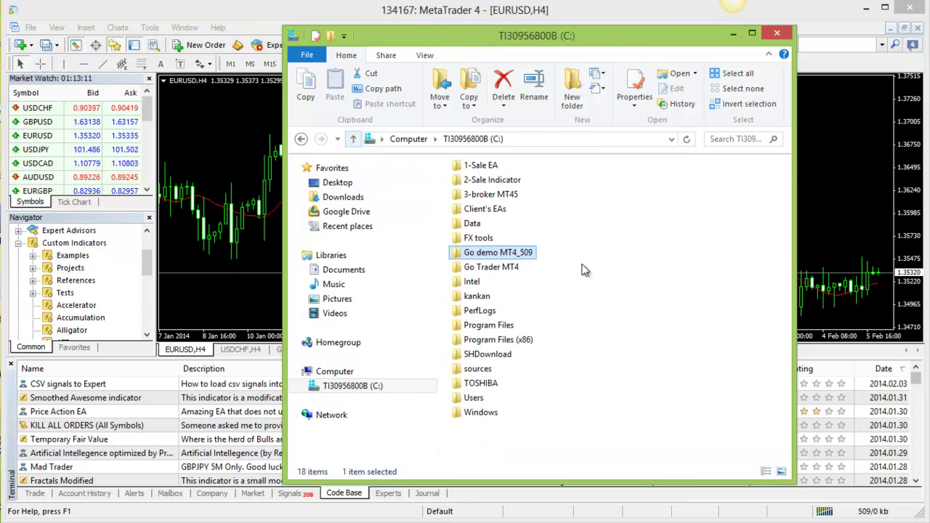
pyautogui.click(573, 286)
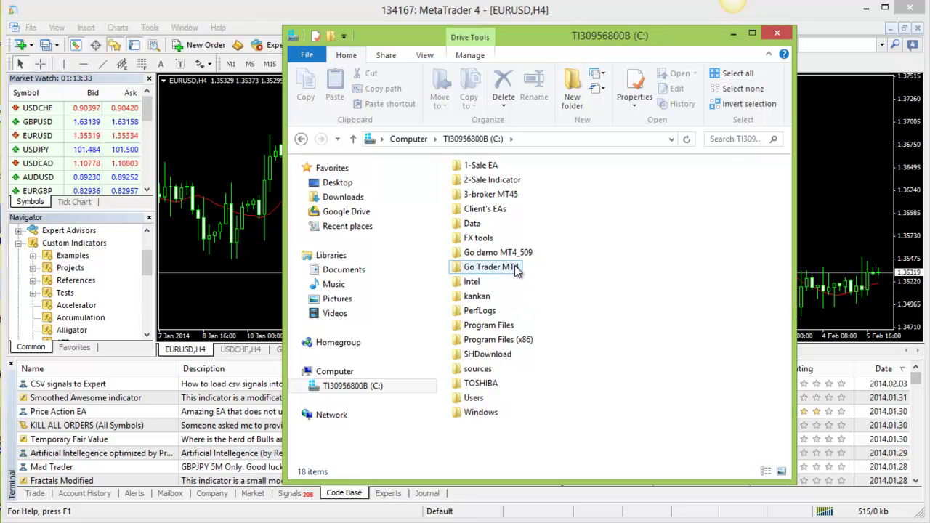
pyautogui.doubleClick(510, 253)
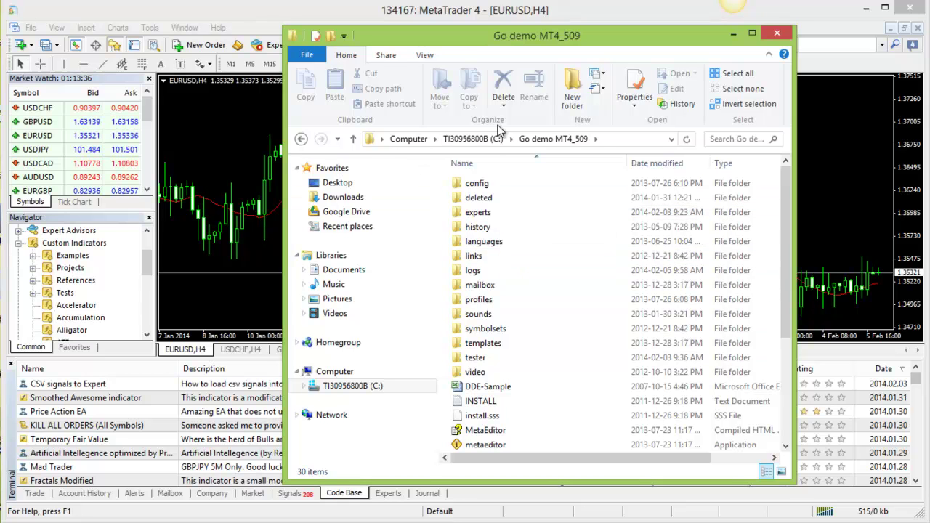
pyautogui.click(488, 214)
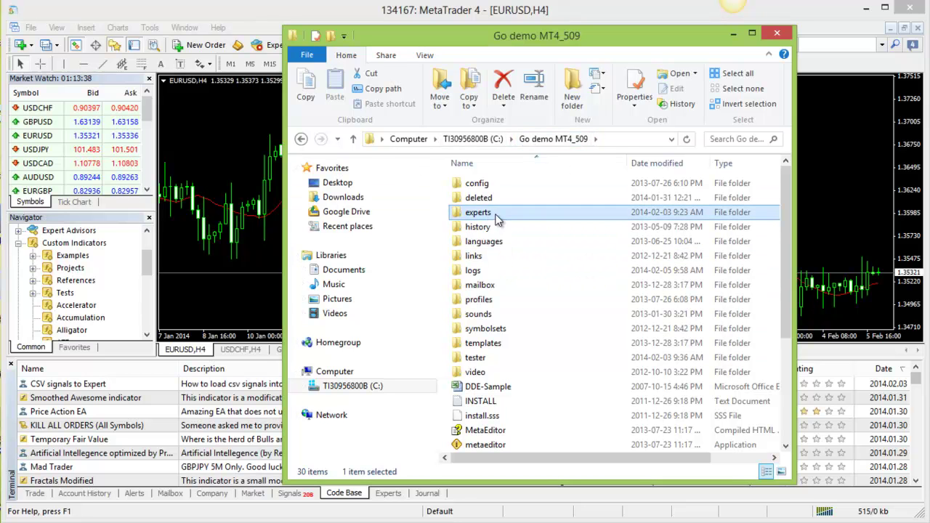
pyautogui.doubleClick(492, 217)
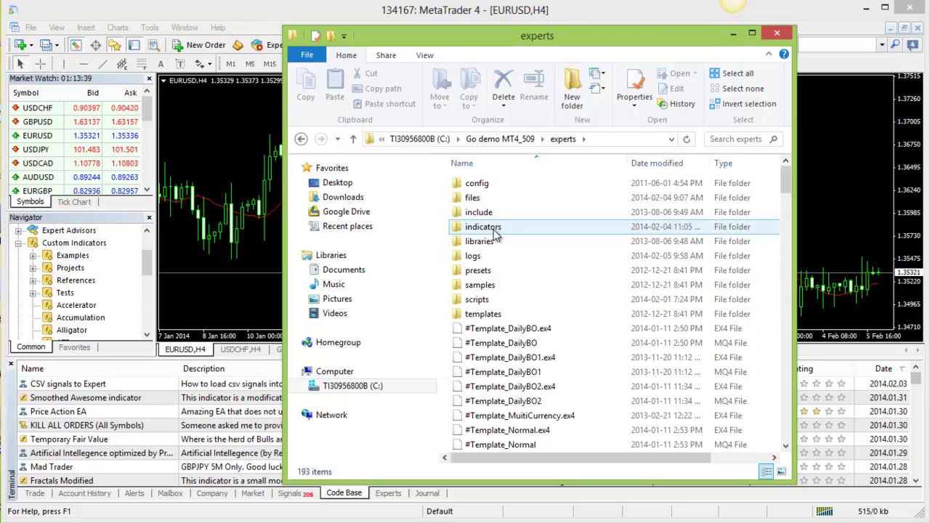
pyautogui.click(482, 213)
pyautogui.click(480, 198)
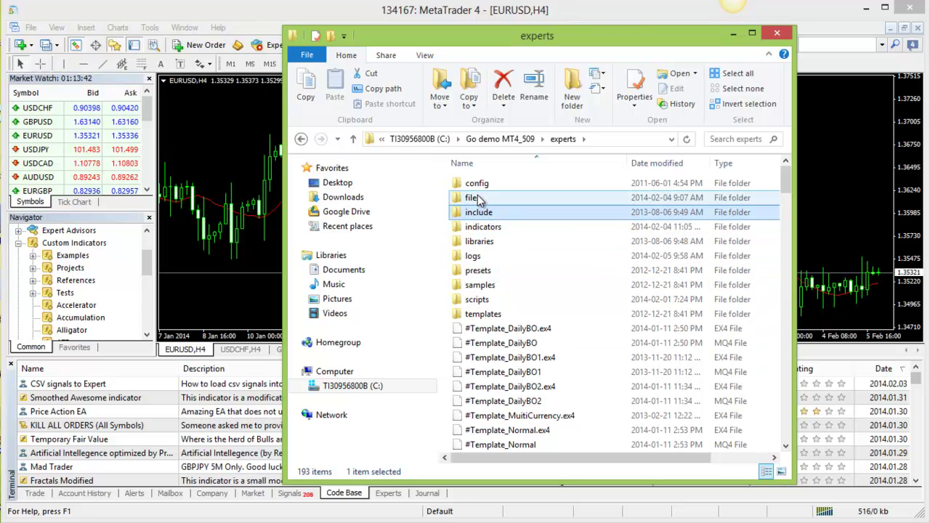
pyautogui.click(494, 300)
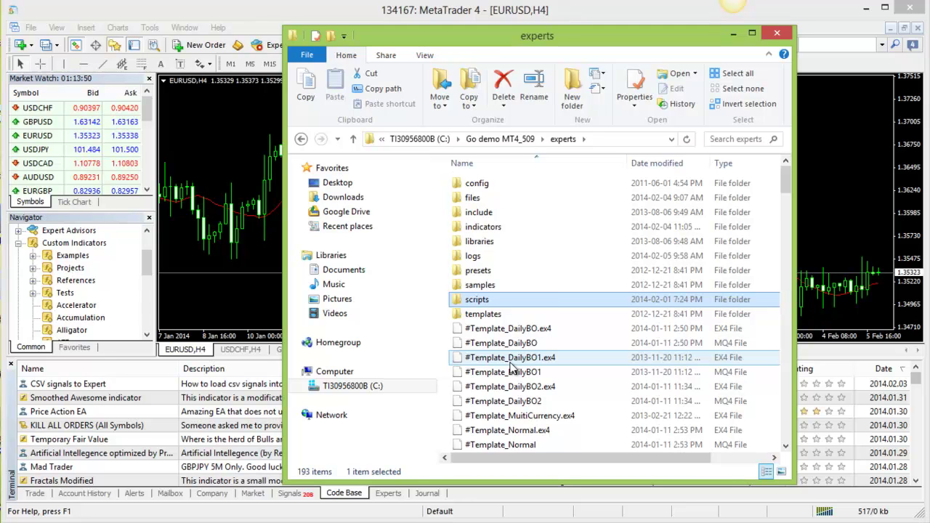
pyautogui.scroll(-1, 512, 367)
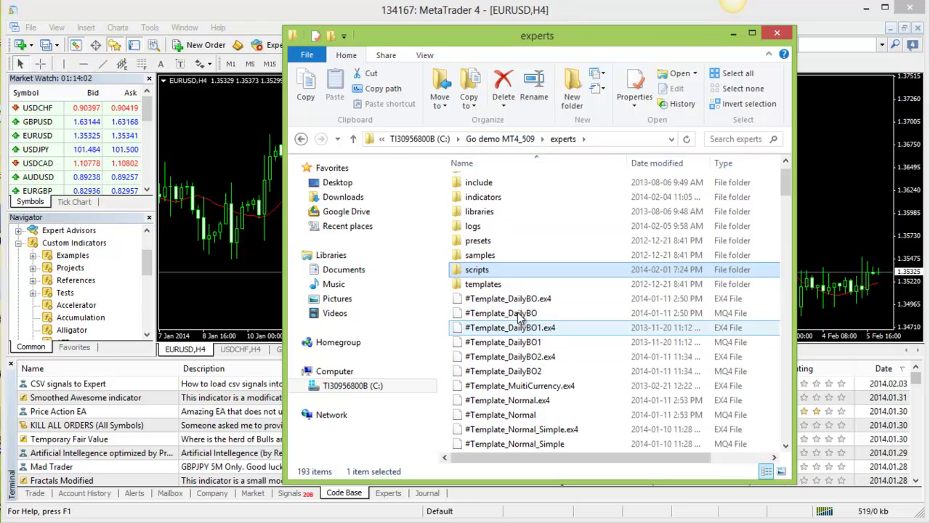
pyautogui.click(353, 139)
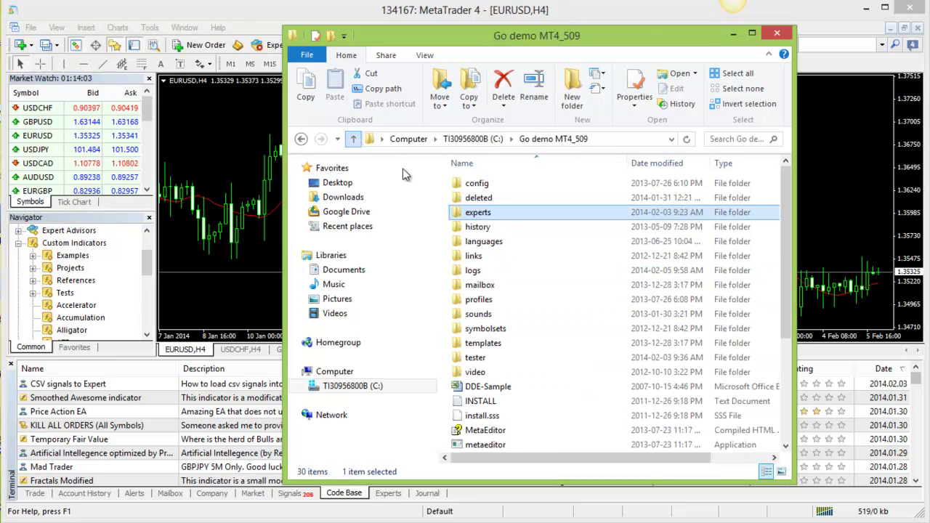
pyautogui.click(353, 138)
pyautogui.click(579, 286)
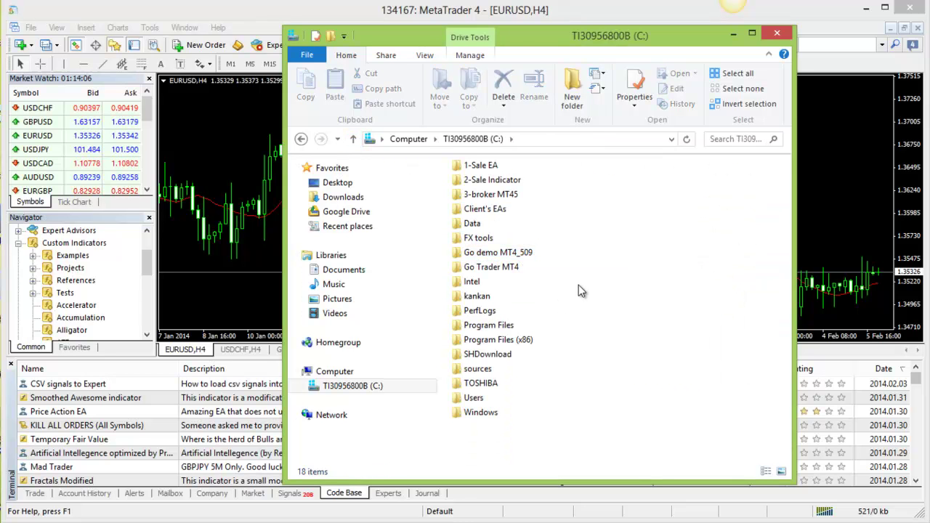
# - Open the 3-broker MT45 folder, then MetaQuotes MT4_602 and its MQL4 folder
pyautogui.doubleClick(509, 195)
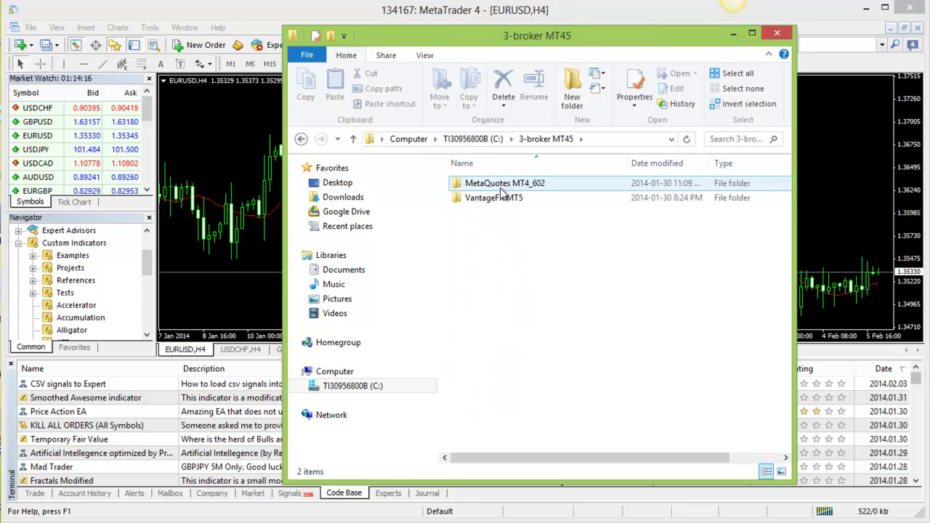
pyautogui.click(519, 186)
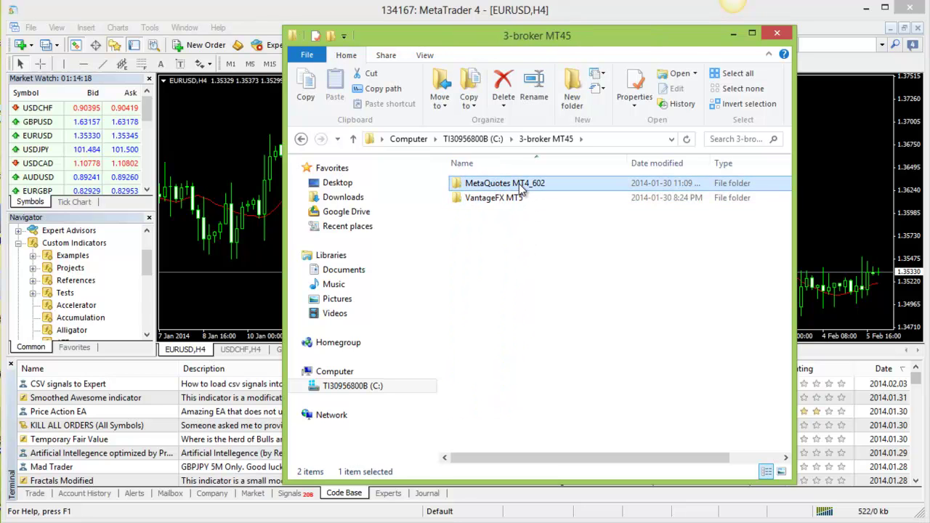
pyautogui.doubleClick(520, 187)
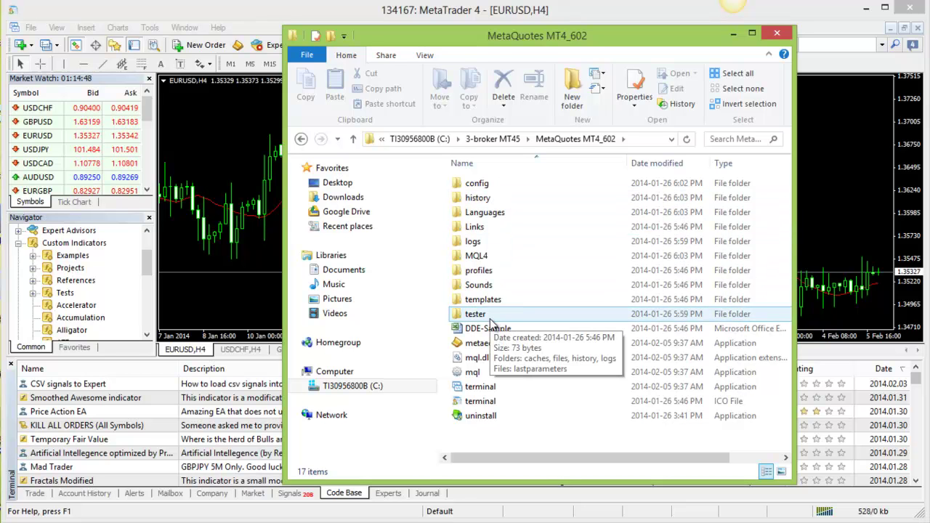
pyautogui.click(491, 262)
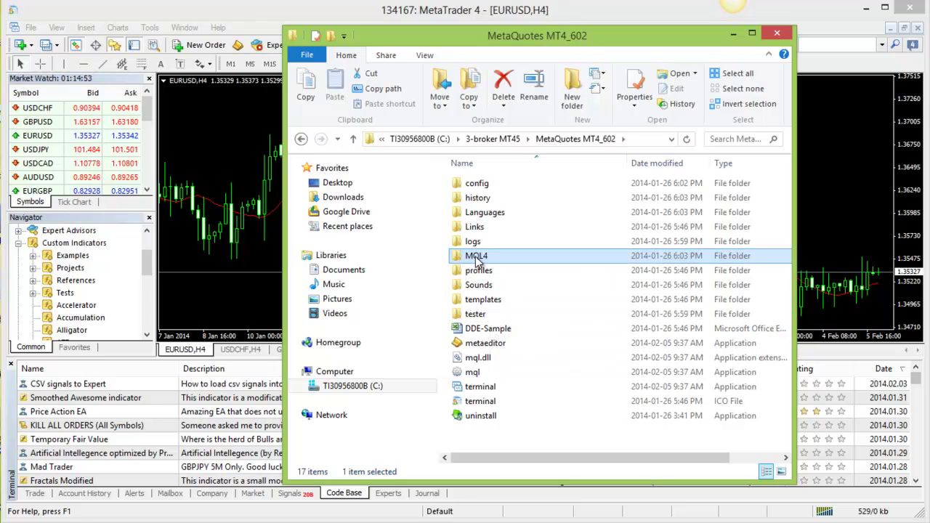
pyautogui.doubleClick(488, 263)
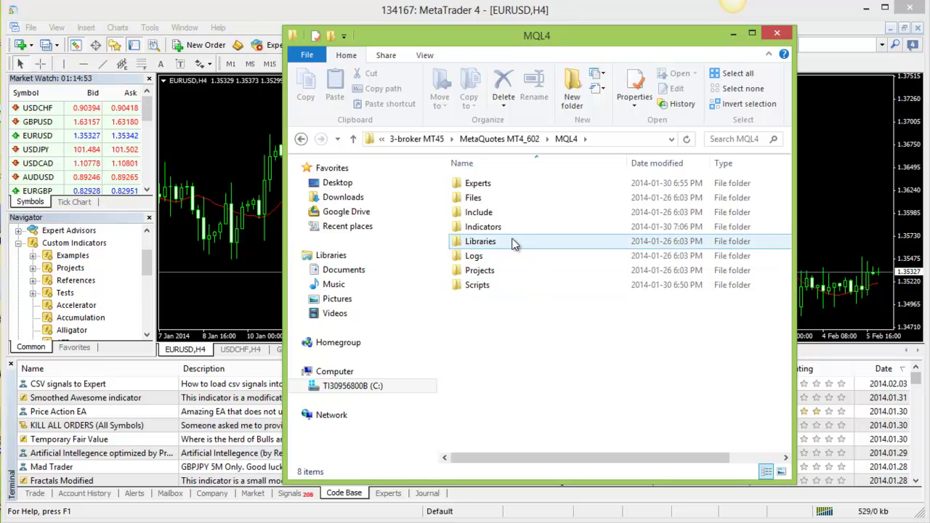
# - Look inside Experts, then go back up and open the Indicators folder
pyautogui.click(494, 187)
pyautogui.doubleClick(494, 187)
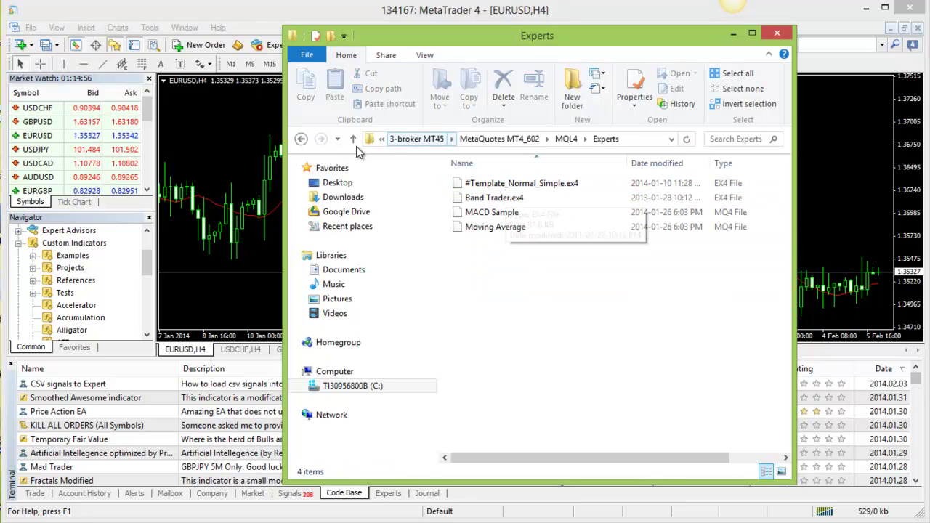
pyautogui.click(353, 138)
pyautogui.doubleClick(511, 229)
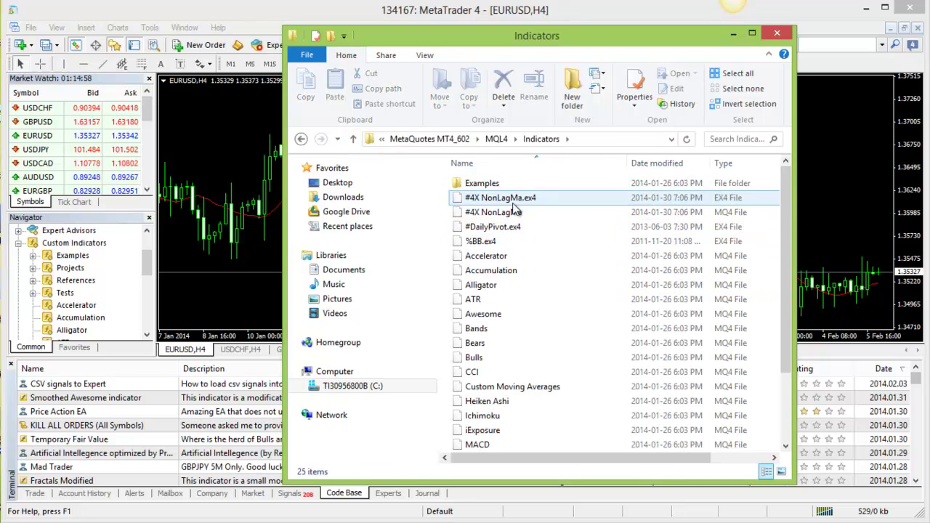
pyautogui.click(353, 139)
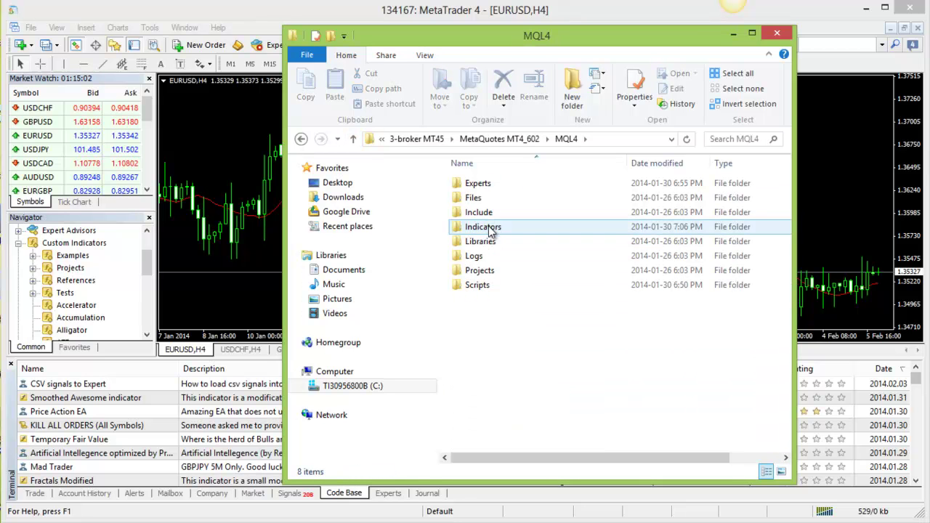
pyautogui.doubleClick(492, 229)
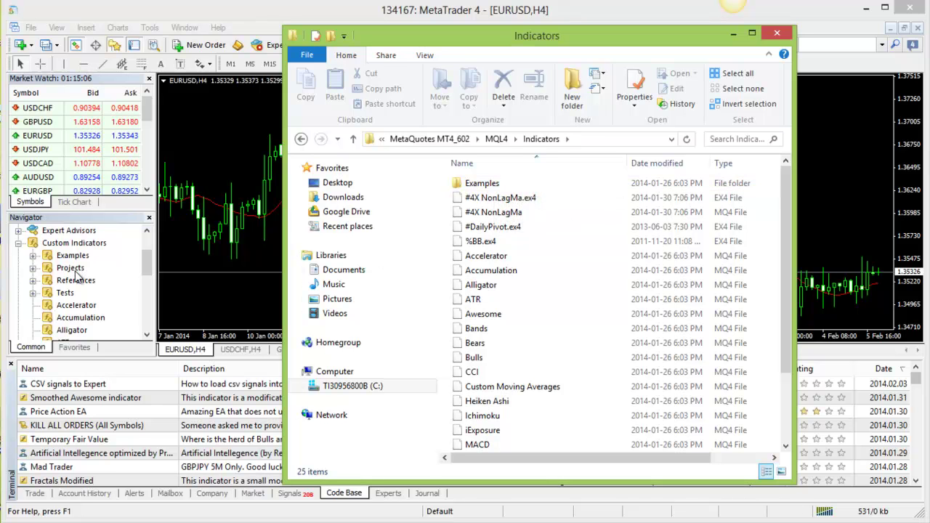
# - Compare indicator files such as #4X NonLagMa.ex4 and its source, #DailyPivot.ex4 and %BB.ex4
pyautogui.click(479, 187)
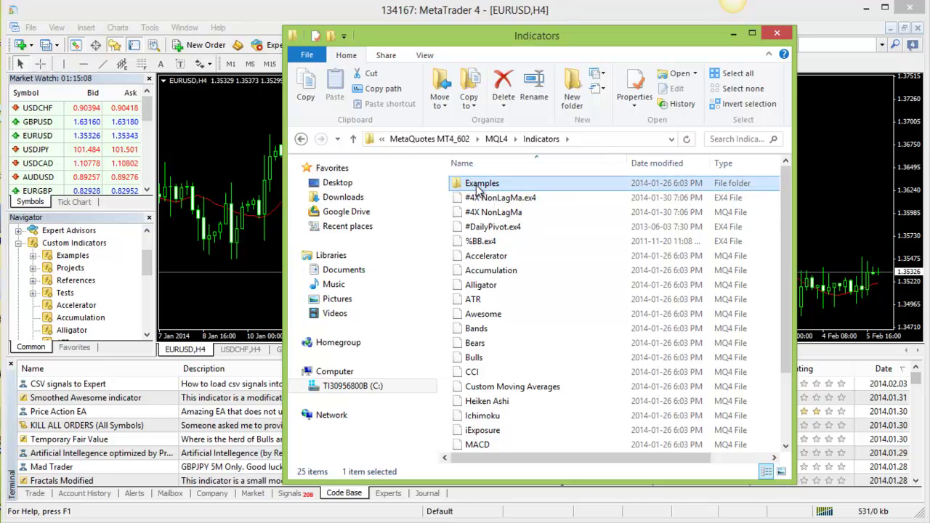
pyautogui.click(522, 285)
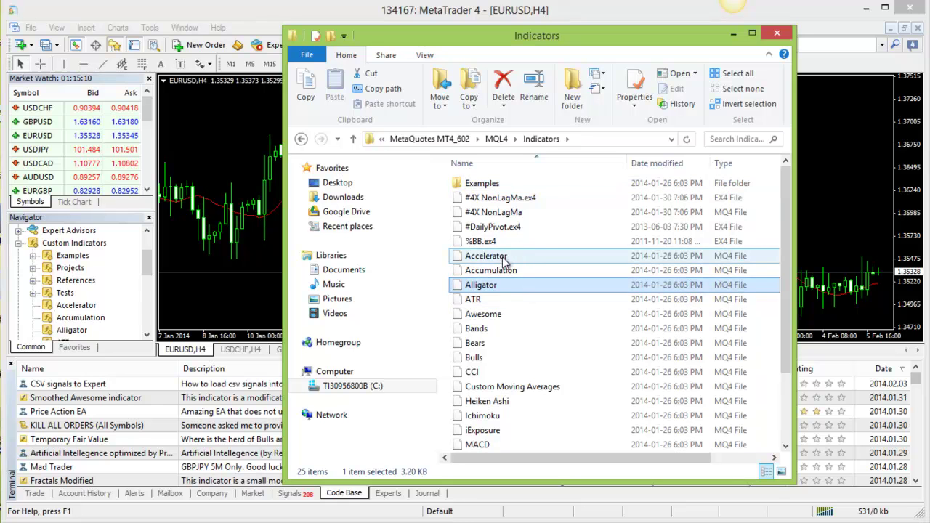
pyautogui.click(496, 213)
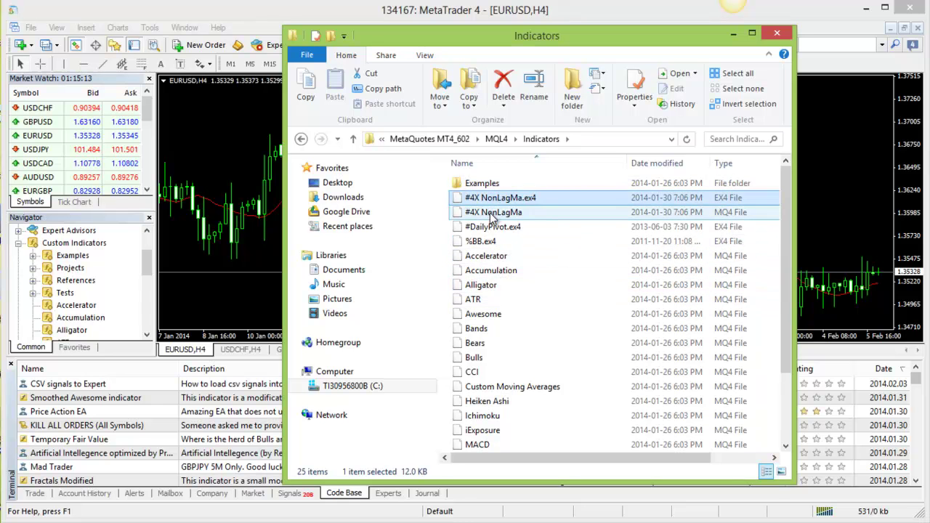
pyautogui.click(495, 226)
pyautogui.click(487, 245)
pyautogui.click(491, 213)
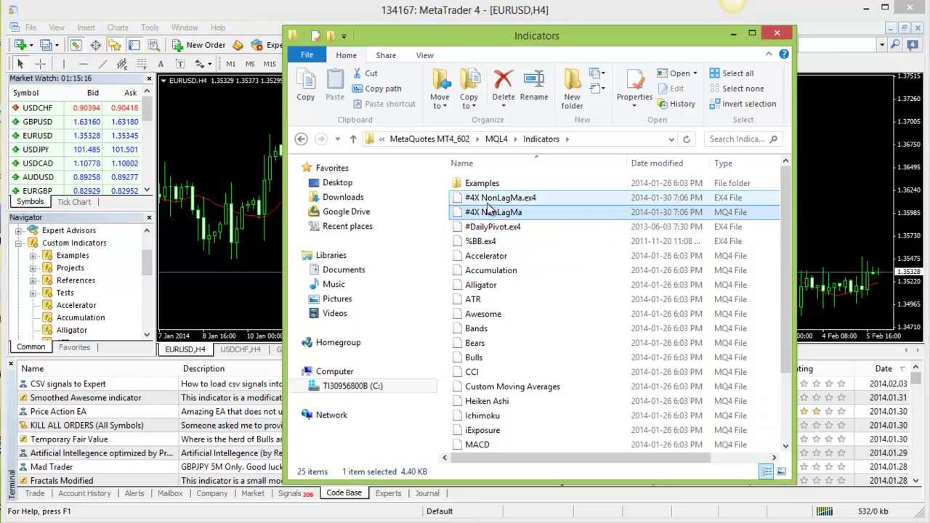
pyautogui.click(491, 198)
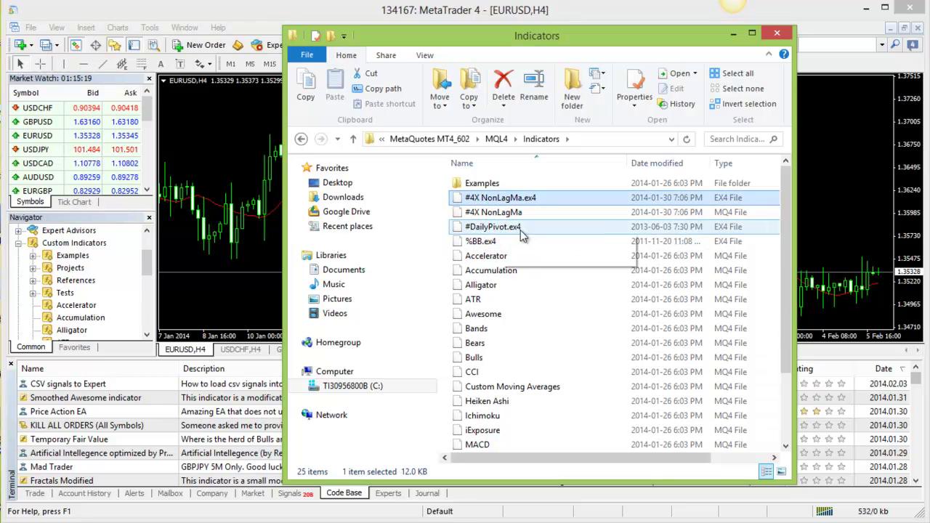
pyautogui.click(509, 243)
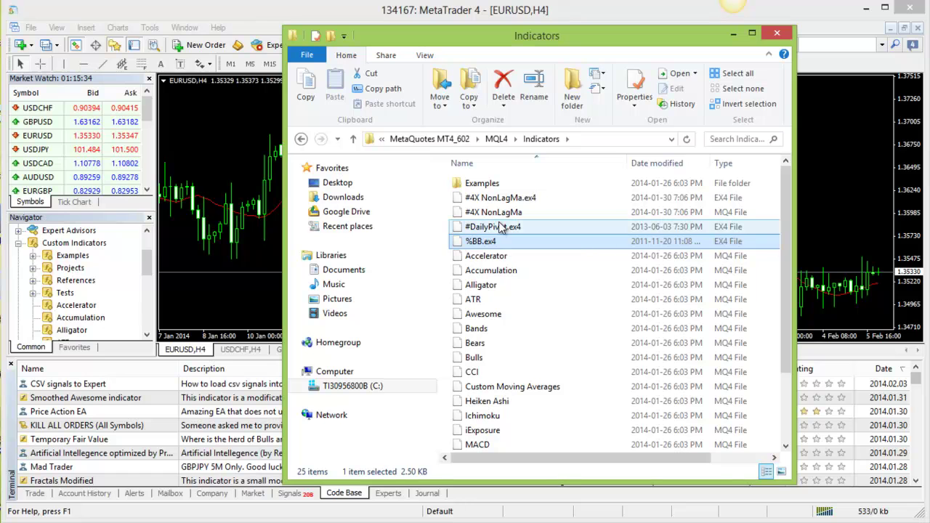
pyautogui.click(502, 198)
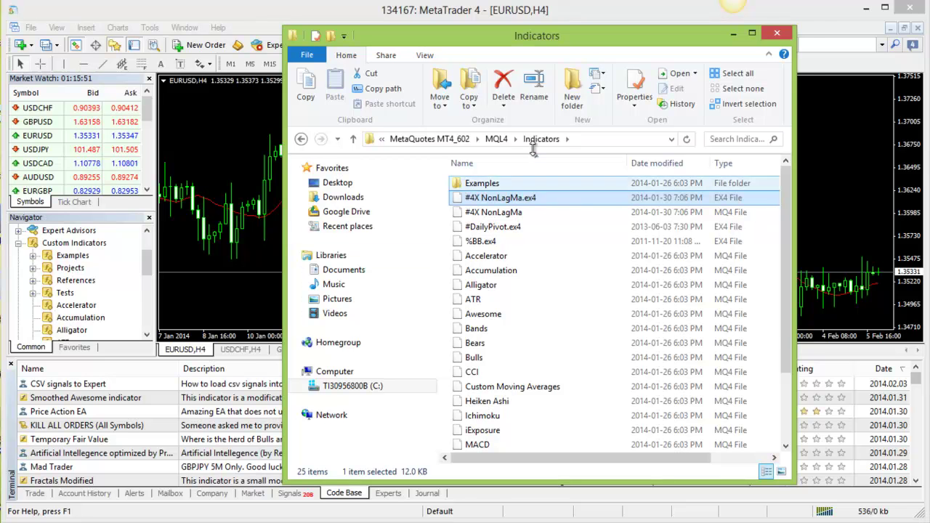
pyautogui.moveTo(543, 40); pyautogui.dragTo(563, 50)
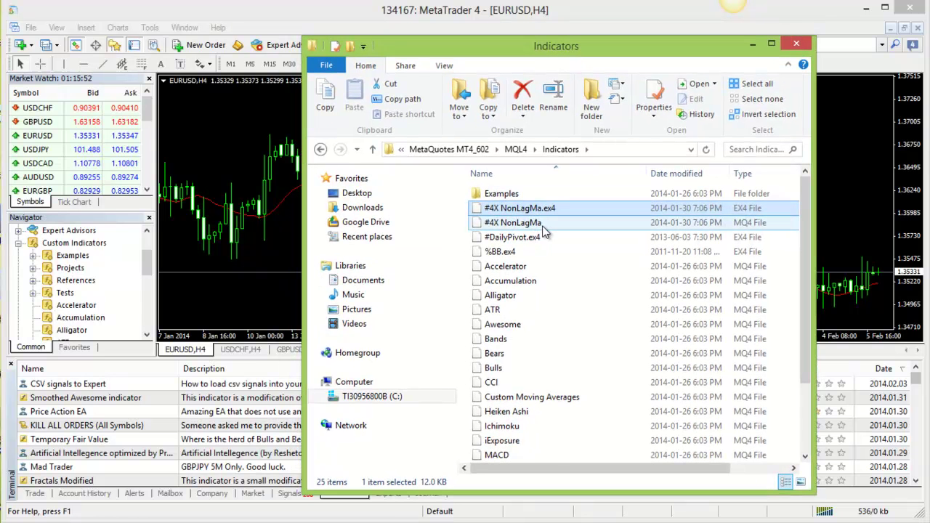
# - Open the data folder via File > Open Data Folder and show its full AppData path
pyautogui.click(31, 28)
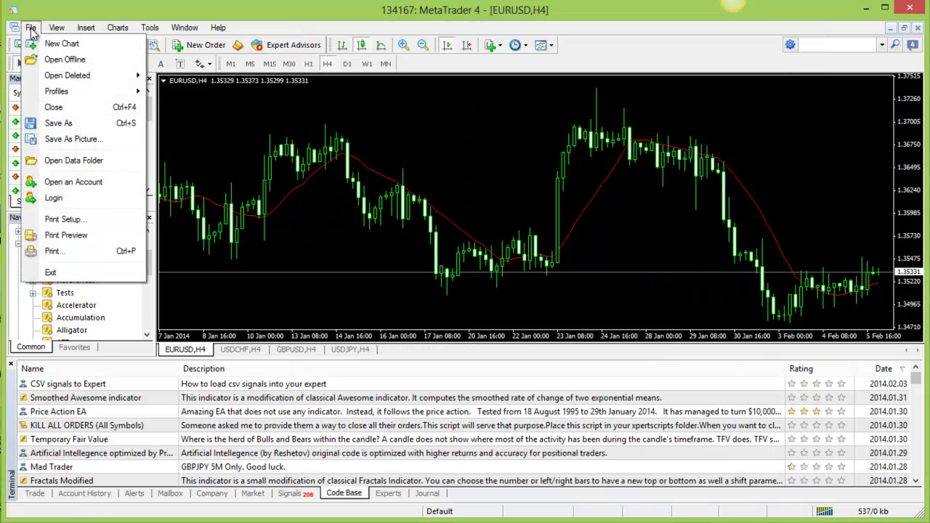
pyautogui.click(77, 164)
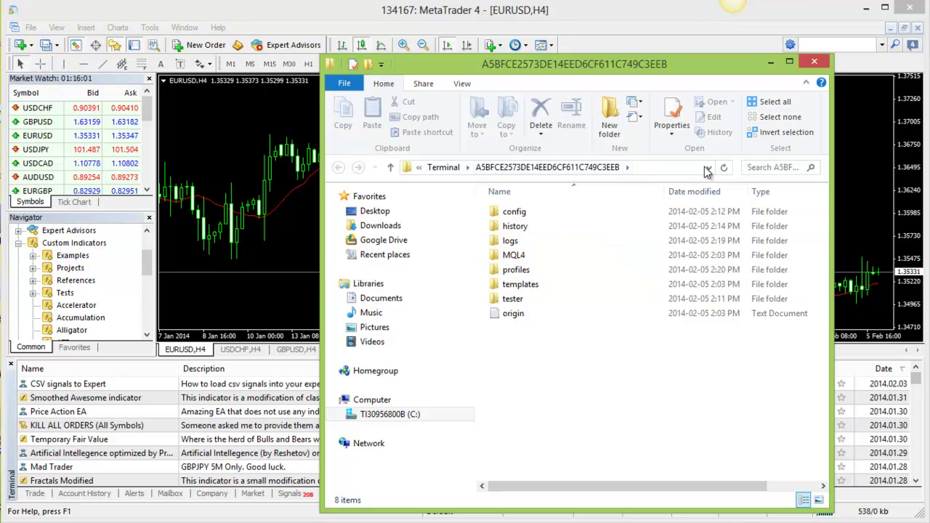
pyautogui.click(709, 167)
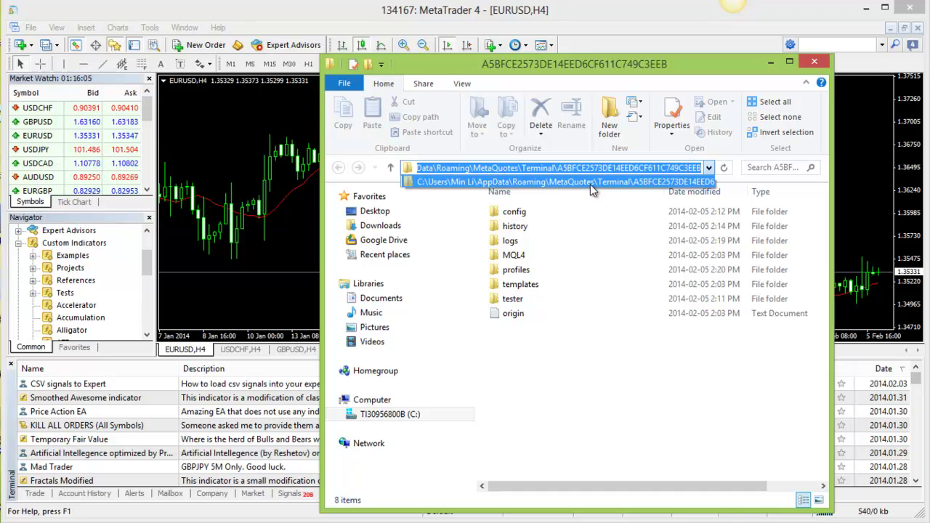
pyautogui.click(533, 364)
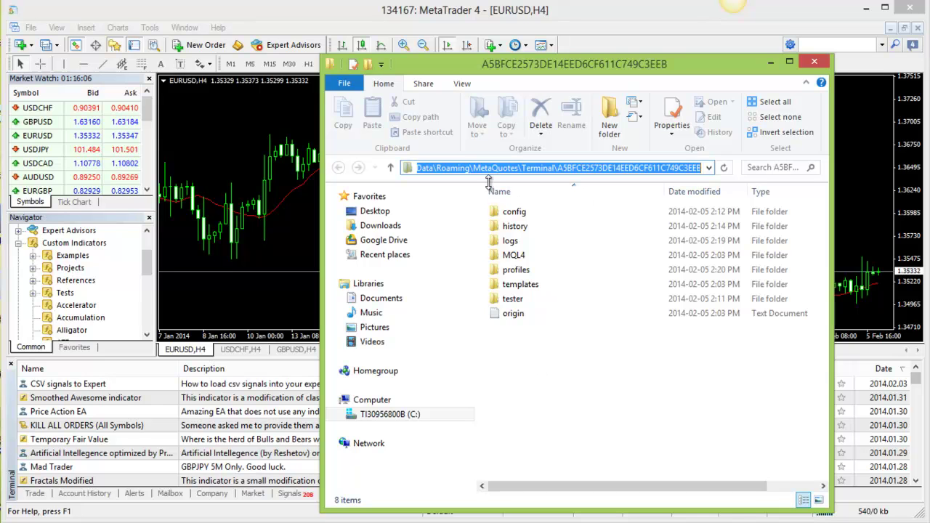
pyautogui.click(531, 363)
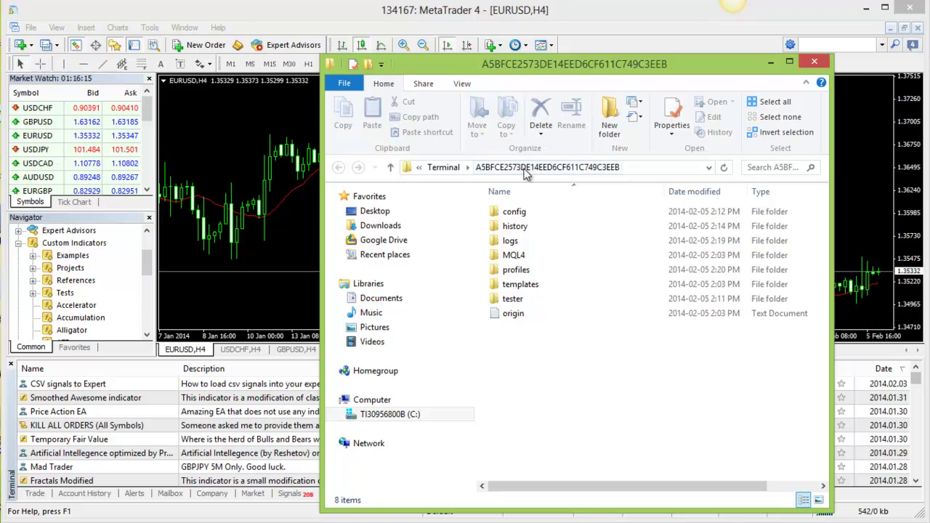
# - Open MQL4 then Indicators in the data folder and select Accelerator.ex4
pyautogui.doubleClick(516, 257)
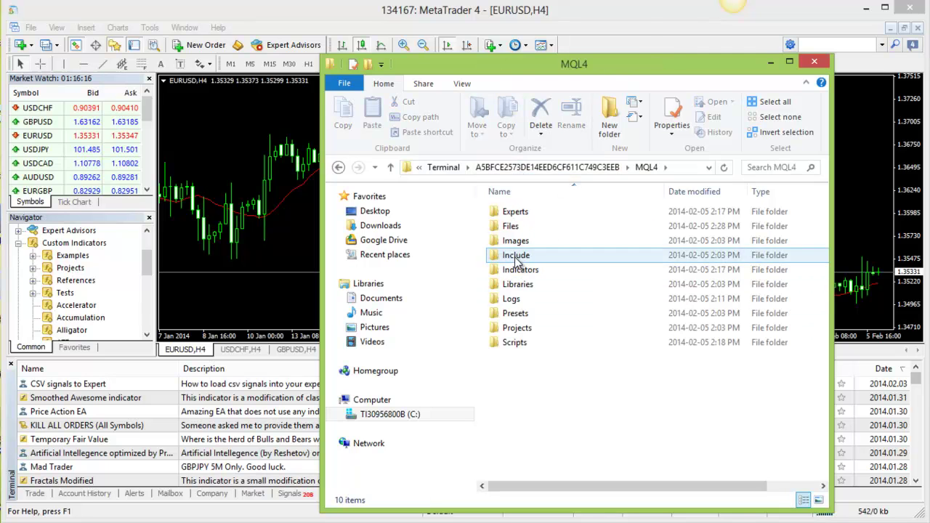
pyautogui.doubleClick(536, 272)
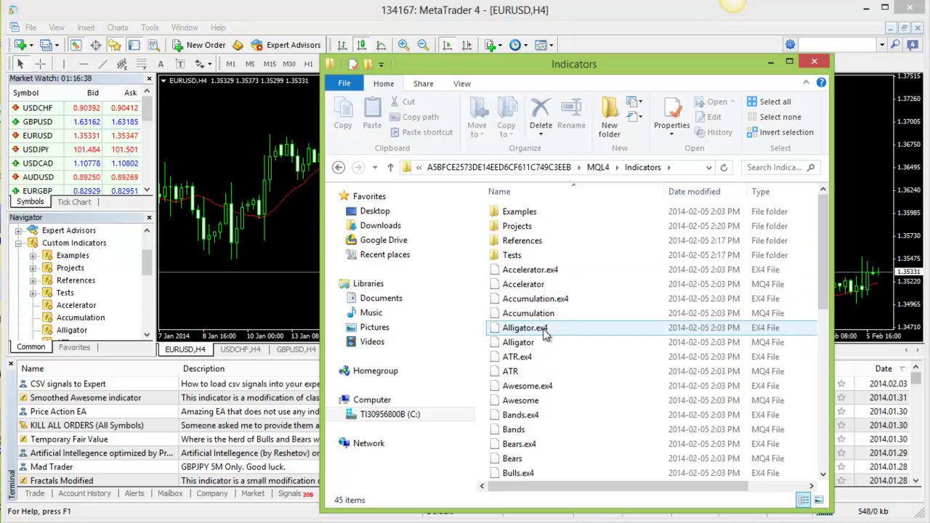
pyautogui.click(570, 276)
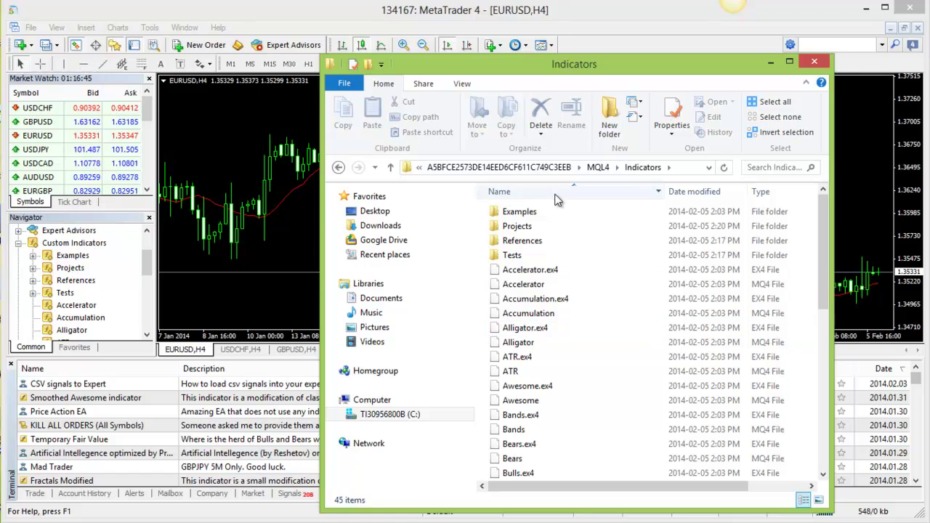
pyautogui.moveTo(557, 66); pyautogui.dragTo(558, 72)
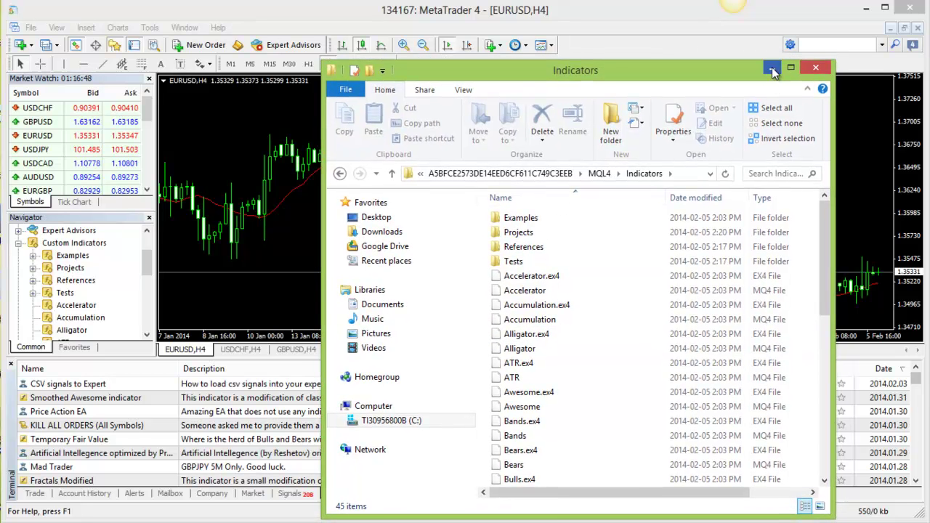
# - Restore and minimize the Indicators window, then reopen the data folder via File > Open Data Folder
pyautogui.click(31, 28)
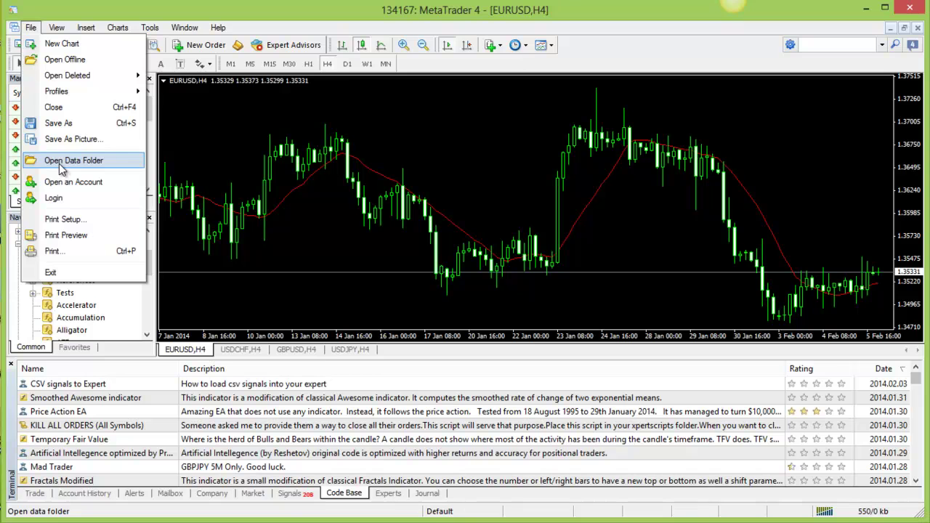
pyautogui.click(374, 22)
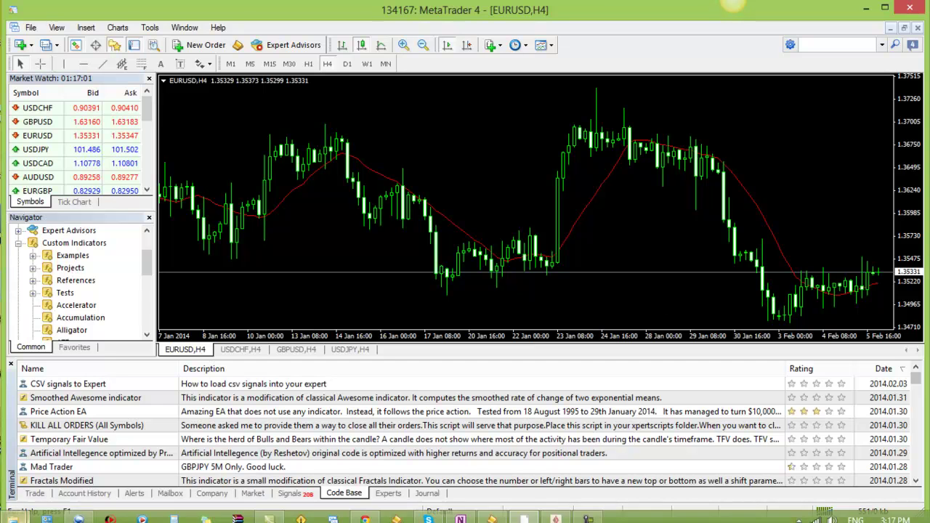
pyautogui.click(240, 473)
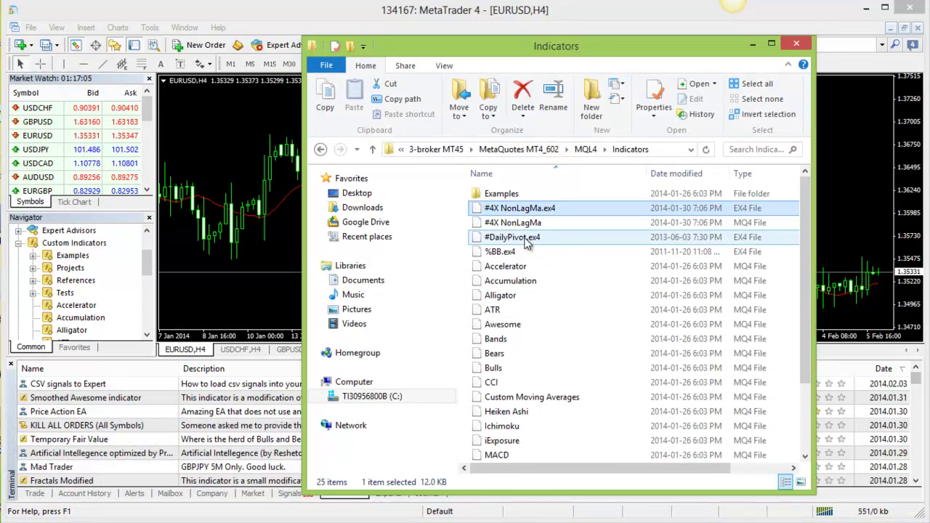
pyautogui.click(752, 44)
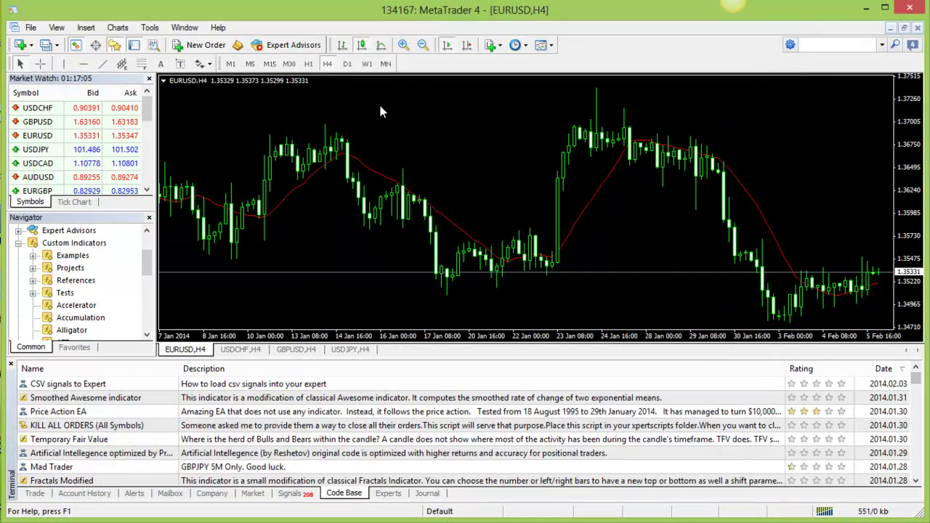
pyautogui.click(30, 27)
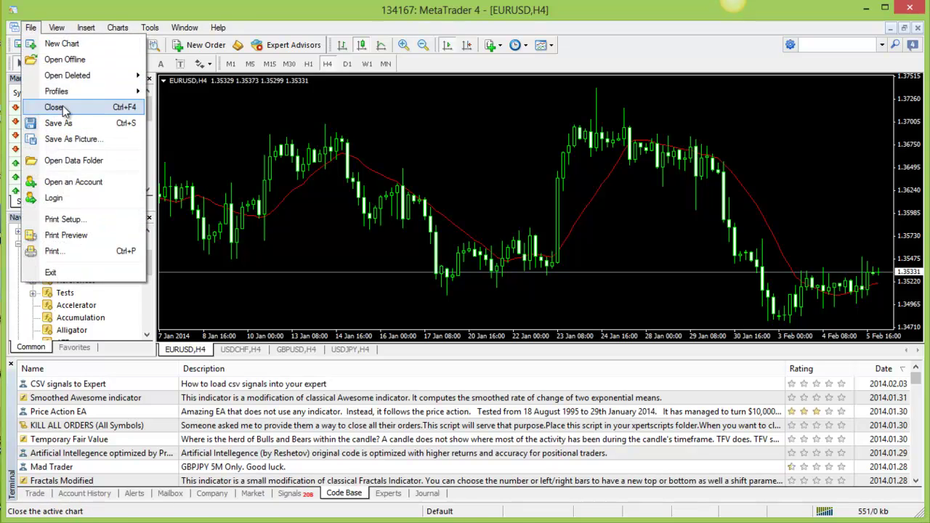
pyautogui.click(70, 160)
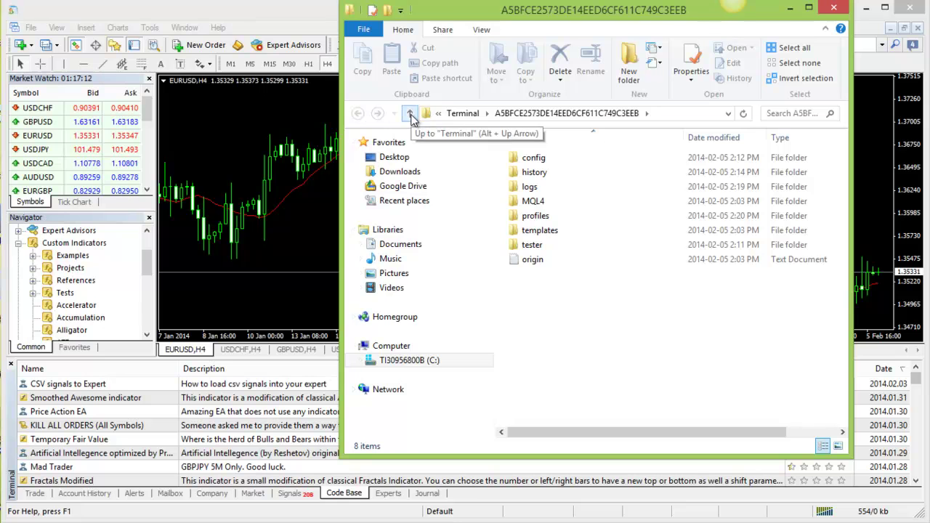
# - Select MQL4 and view its context menu, then close the data folder window
pyautogui.click(603, 202)
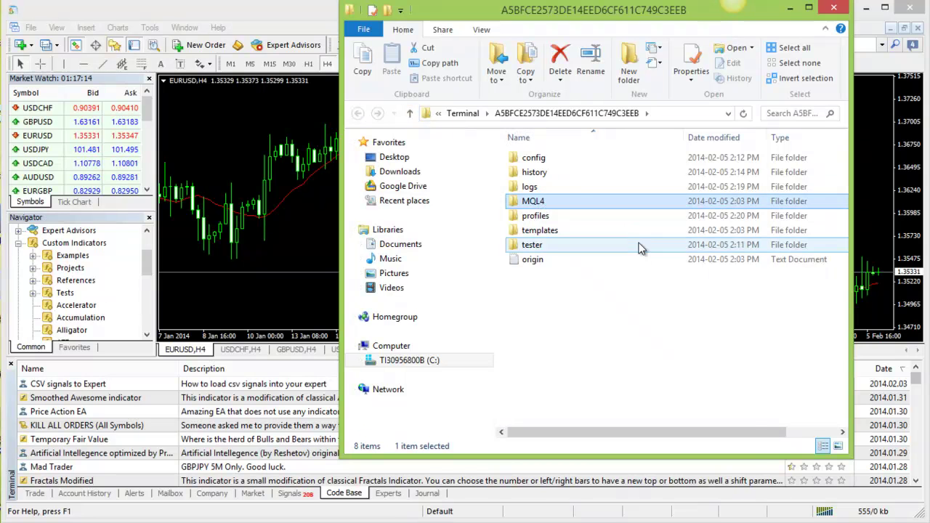
pyautogui.rightClick(563, 204)
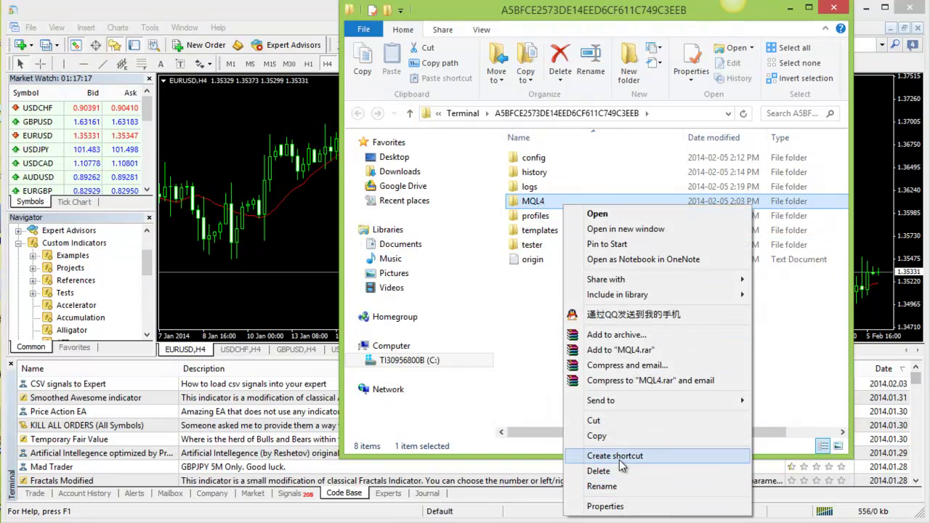
pyautogui.click(533, 298)
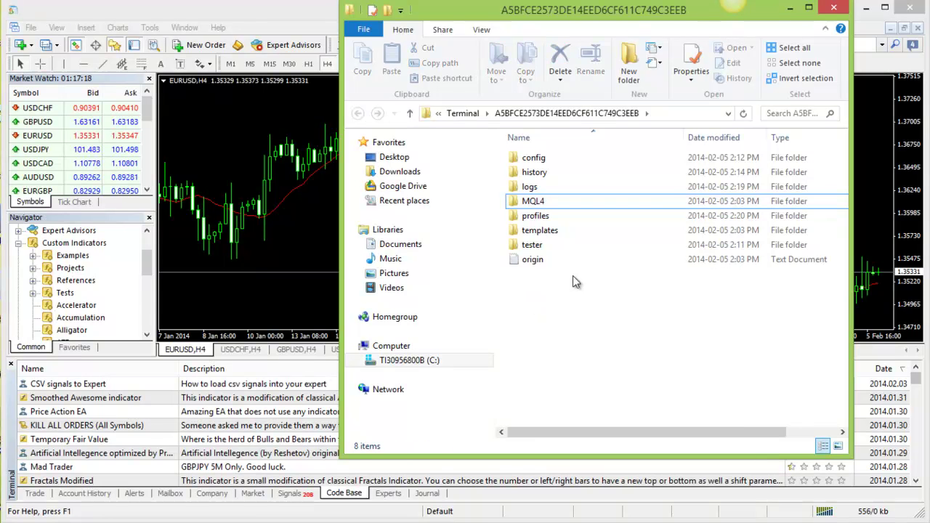
pyautogui.click(833, 7)
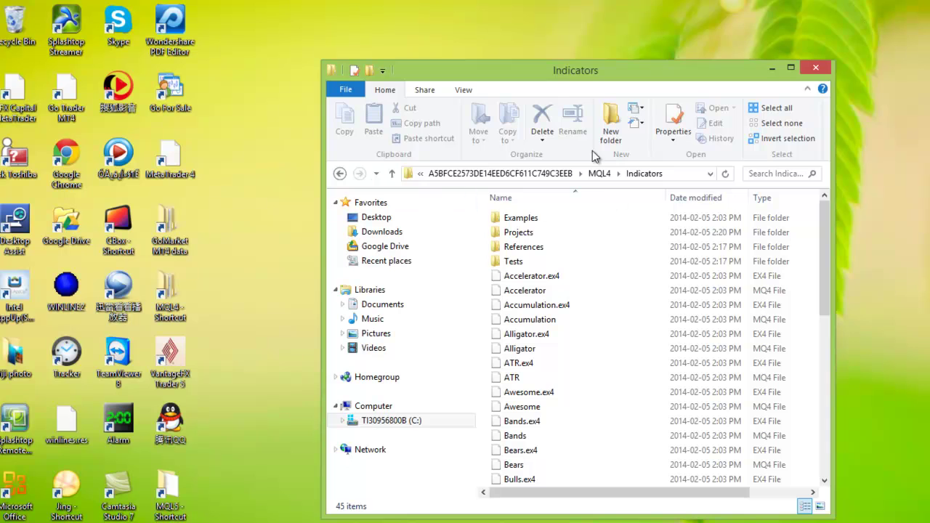
# - Close the MQL4 Indicators folder window
pyautogui.click(815, 68)
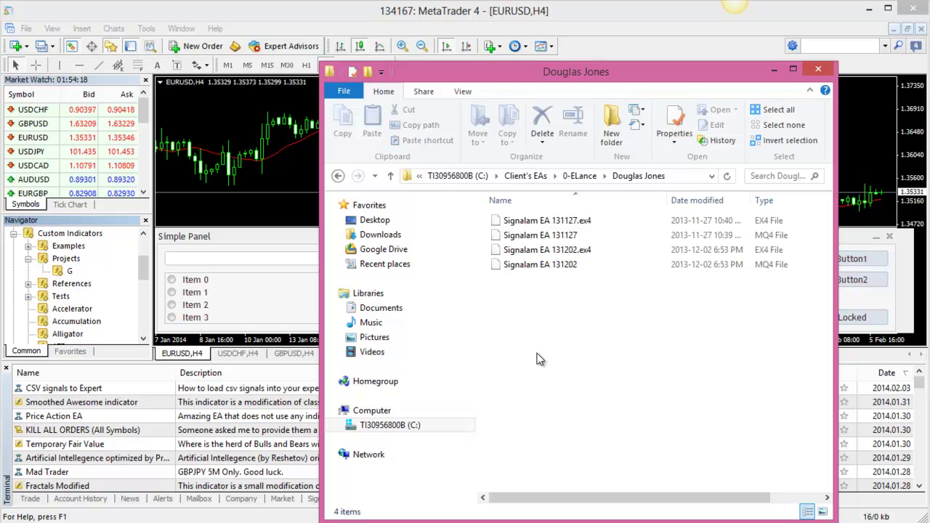
# - Go up to Client's EAs, open 0-ELance and open the client folder with the G files
pyautogui.click(392, 178)
pyautogui.scroll(3, 563, 276)
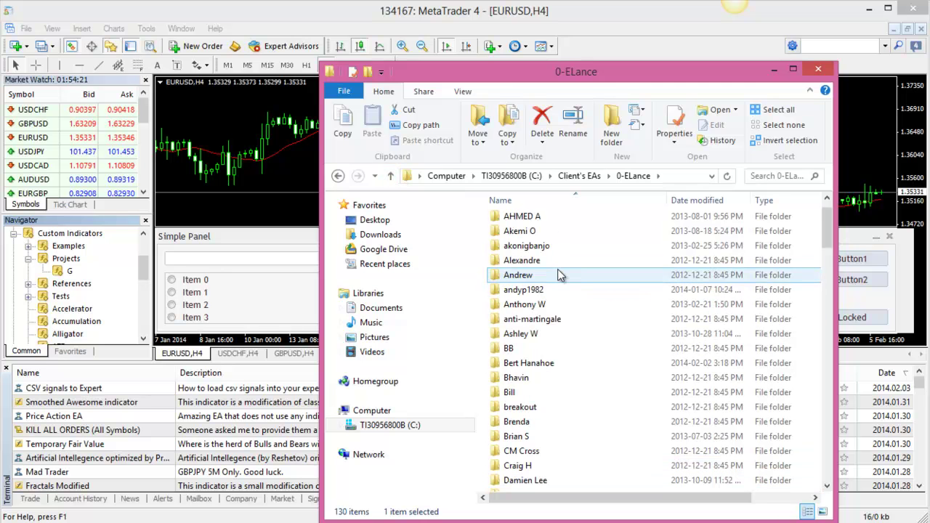
pyautogui.click(390, 177)
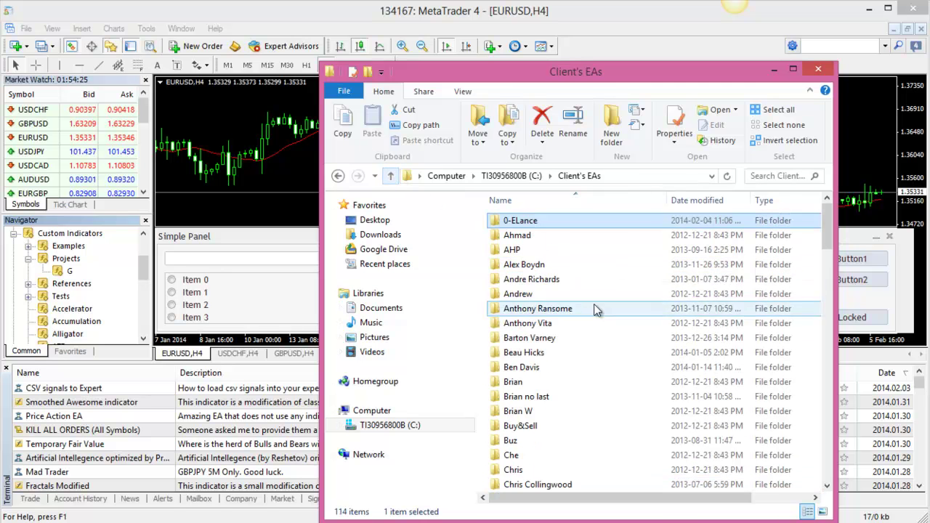
pyautogui.doubleClick(528, 221)
pyautogui.scroll(-2, 552, 304)
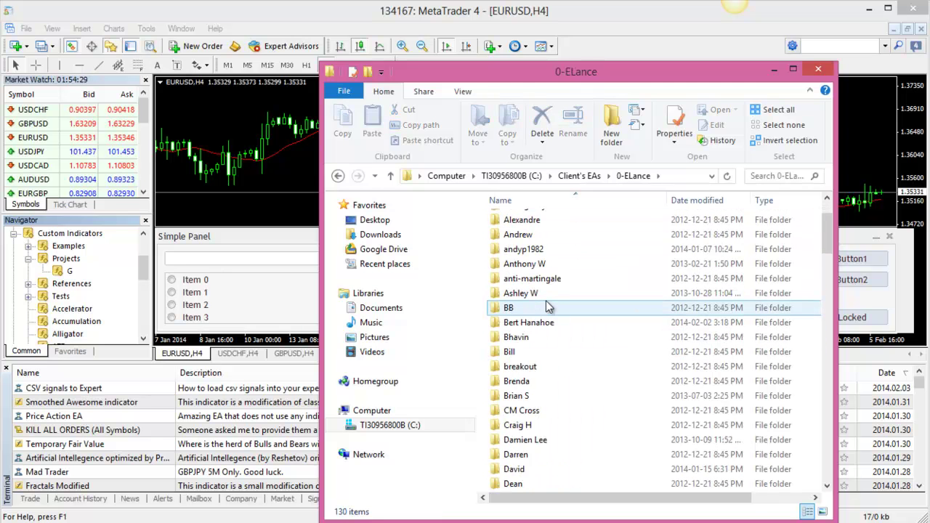
pyautogui.scroll(-1, 549, 308)
pyautogui.scroll(1, 549, 308)
pyautogui.scroll(-6, 549, 308)
pyautogui.scroll(10, 548, 307)
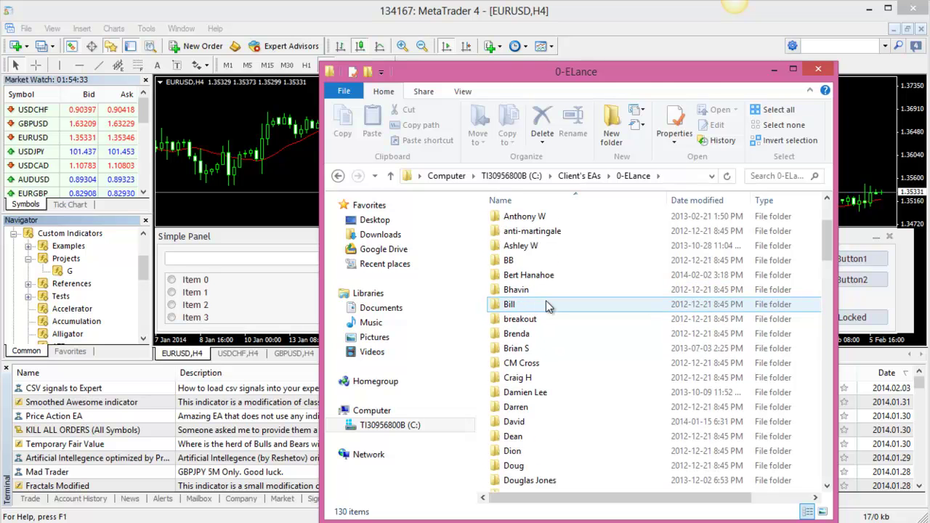
pyautogui.scroll(-3, 550, 276)
pyautogui.scroll(-7, 550, 275)
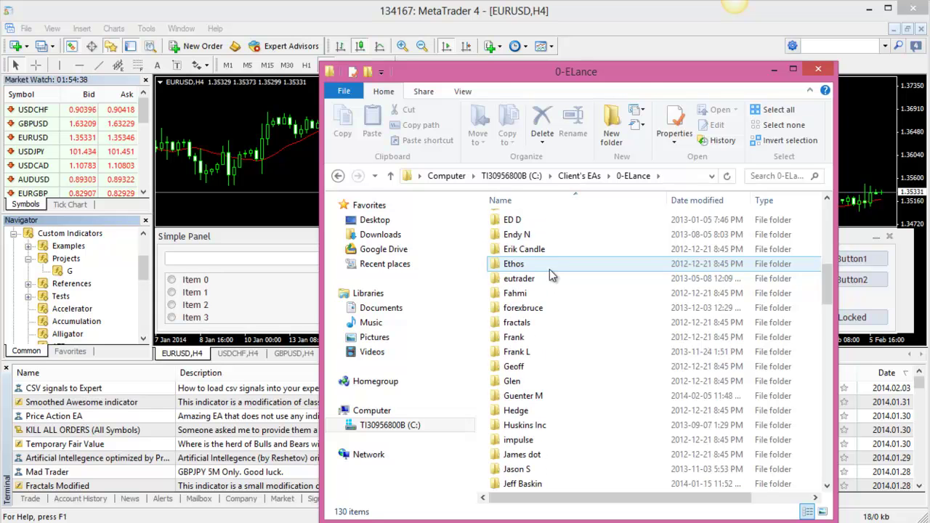
pyautogui.doubleClick(525, 396)
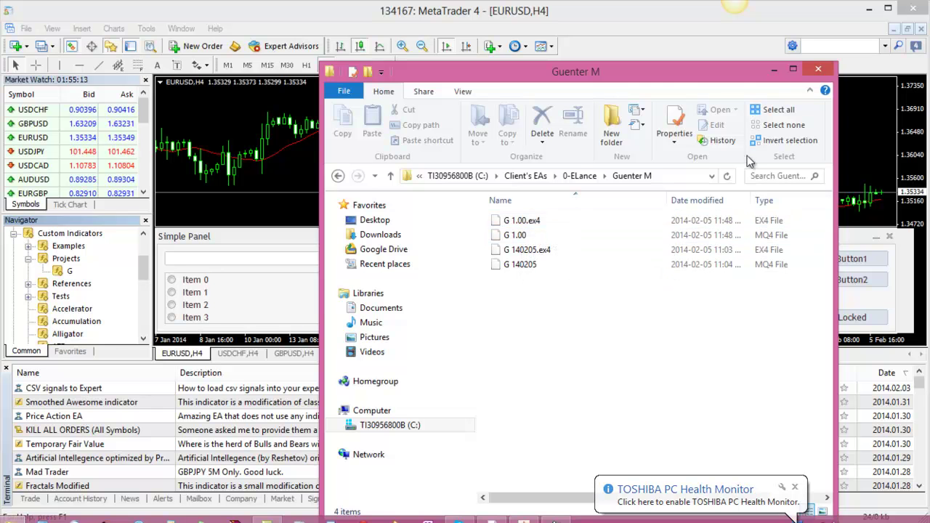
# - Drop G from the Navigator onto the EURUSD chart, read its About tab, then view Inputs
pyautogui.click(775, 69)
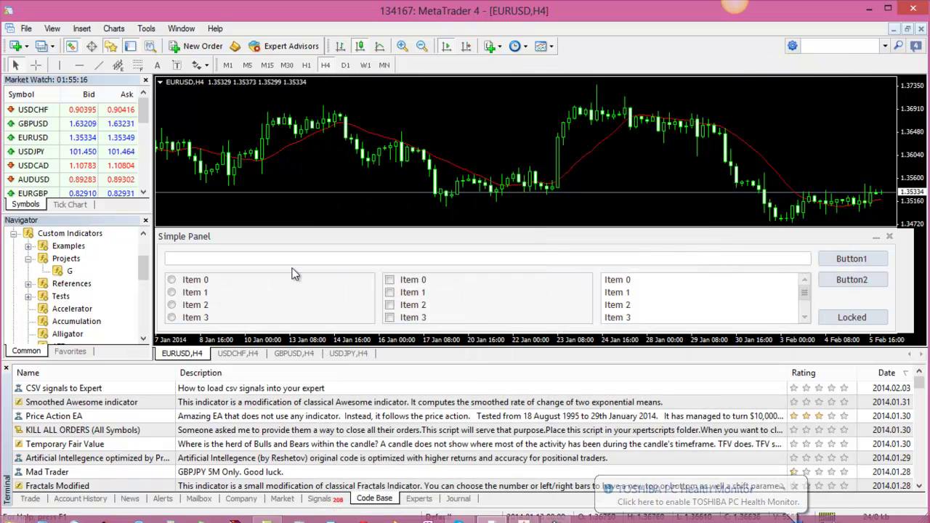
pyautogui.moveTo(66, 274); pyautogui.dragTo(338, 286)
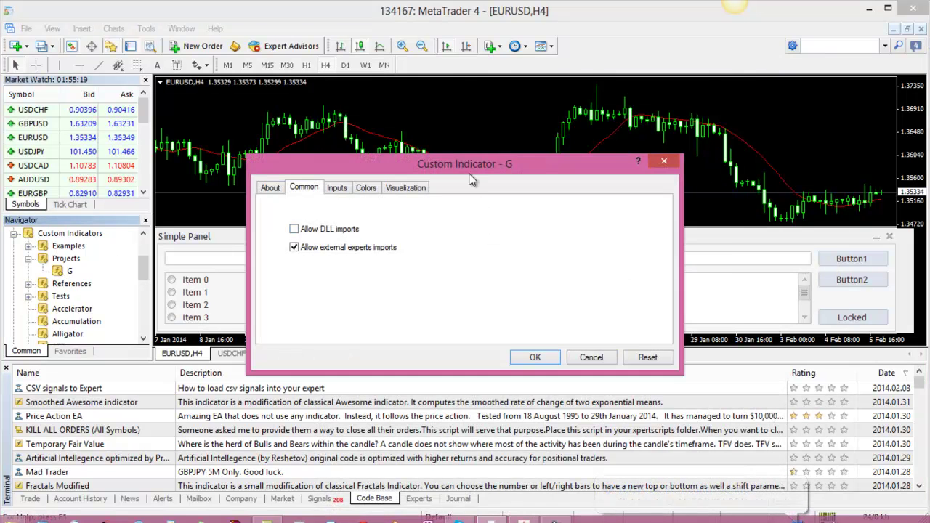
pyautogui.click(331, 178)
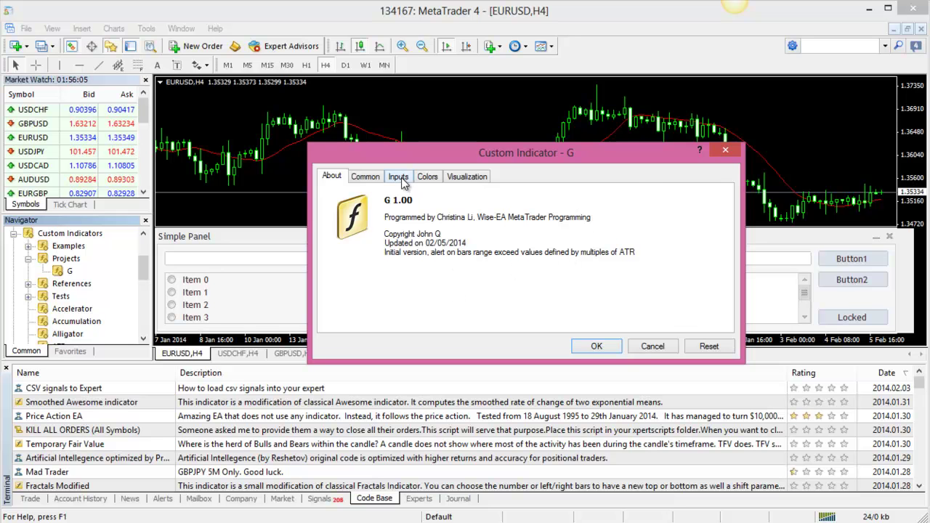
pyautogui.click(402, 179)
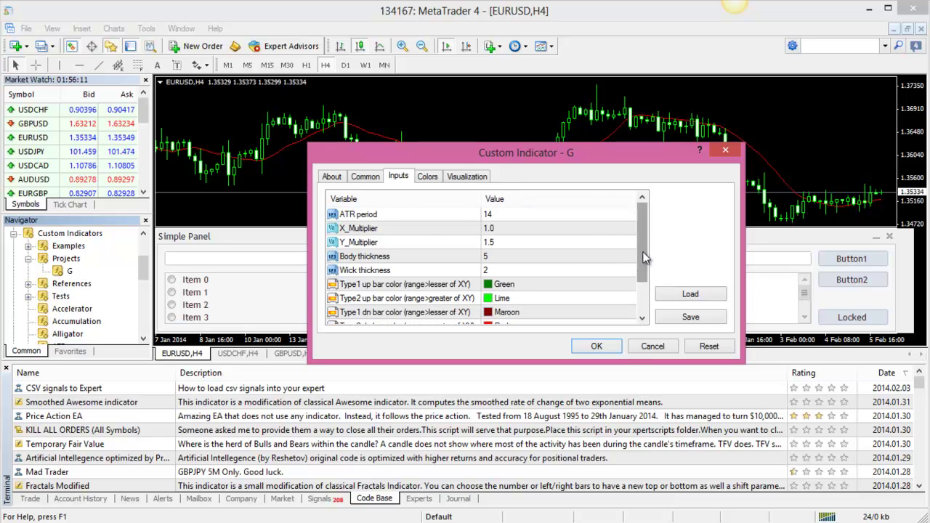
# - Scroll through all of G's input variables, then close the dialog with Esc unchanged
pyautogui.moveTo(644, 254); pyautogui.dragTo(651, 292)
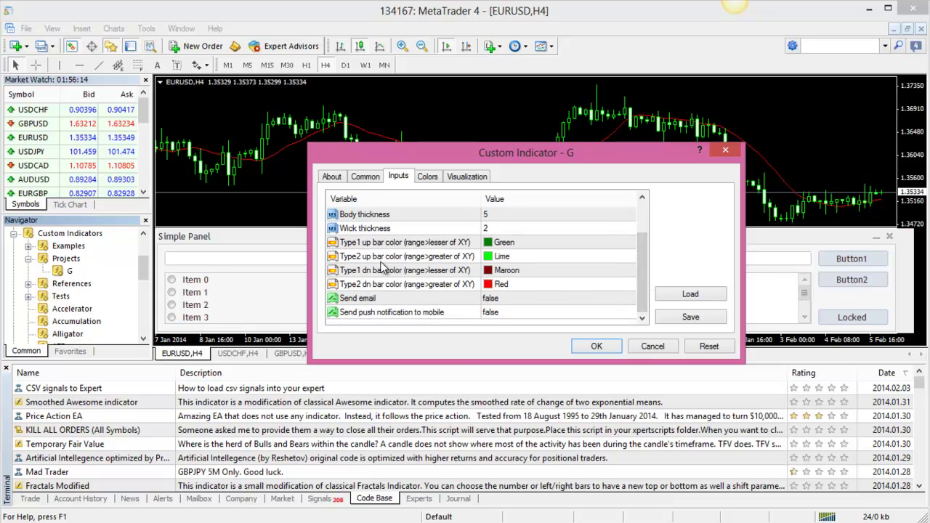
pyautogui.scroll(1, 384, 269)
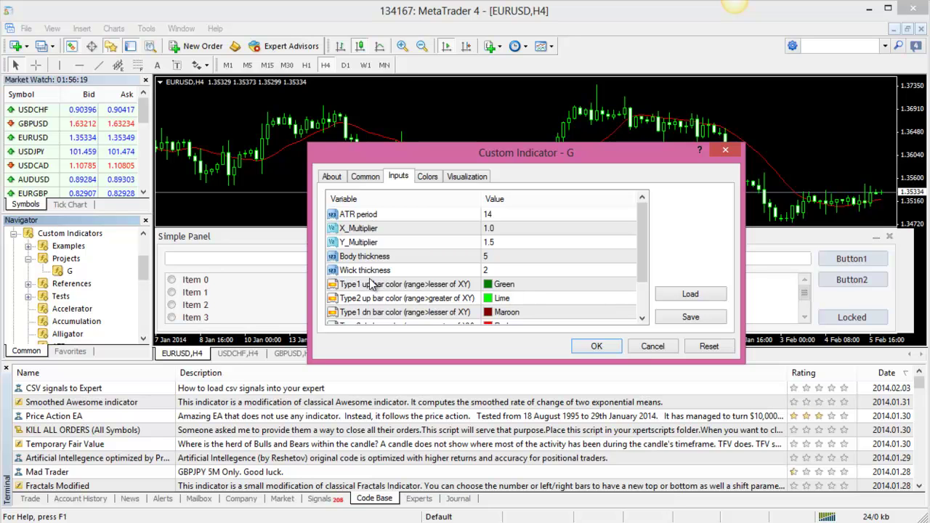
pyautogui.scroll(-1, 395, 231)
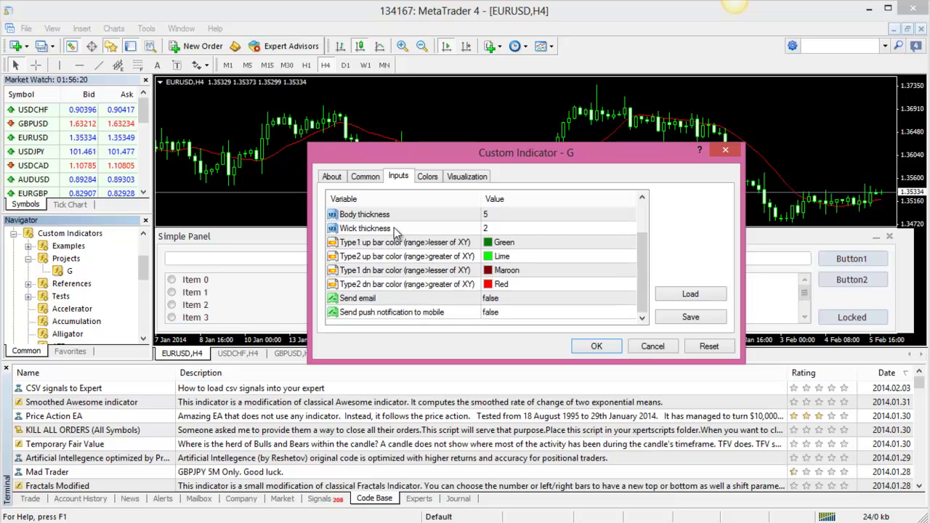
pyautogui.scroll(1, 396, 232)
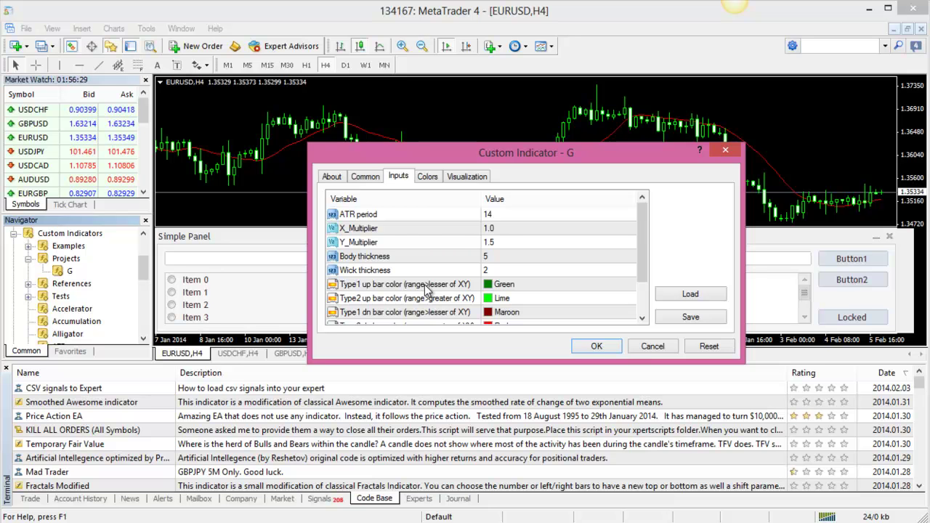
pyautogui.scroll(-1, 427, 291)
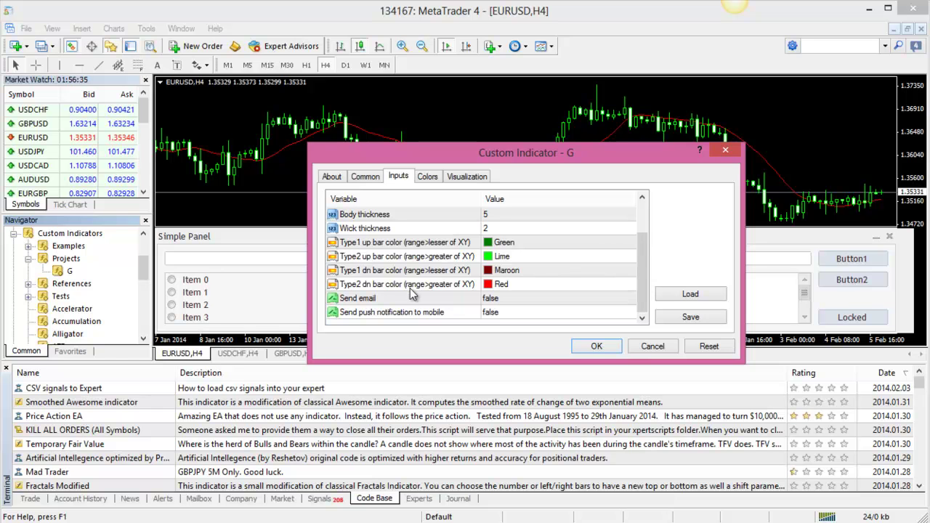
pyautogui.scroll(1, 439, 252)
pyautogui.press('Escape')
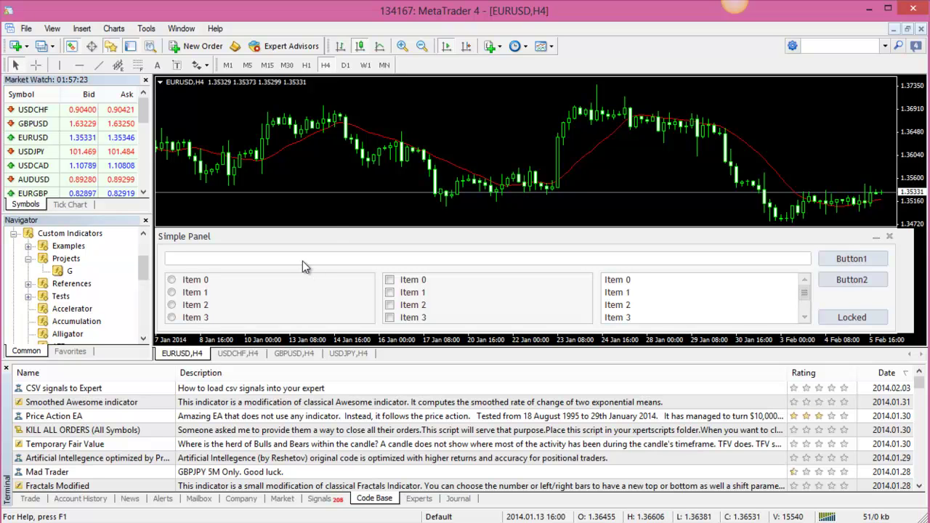
# - Tick Item 0, Item 1 and Item 2 in the Simple Panel's check group, then press Button1 twice
pyautogui.click(390, 280)
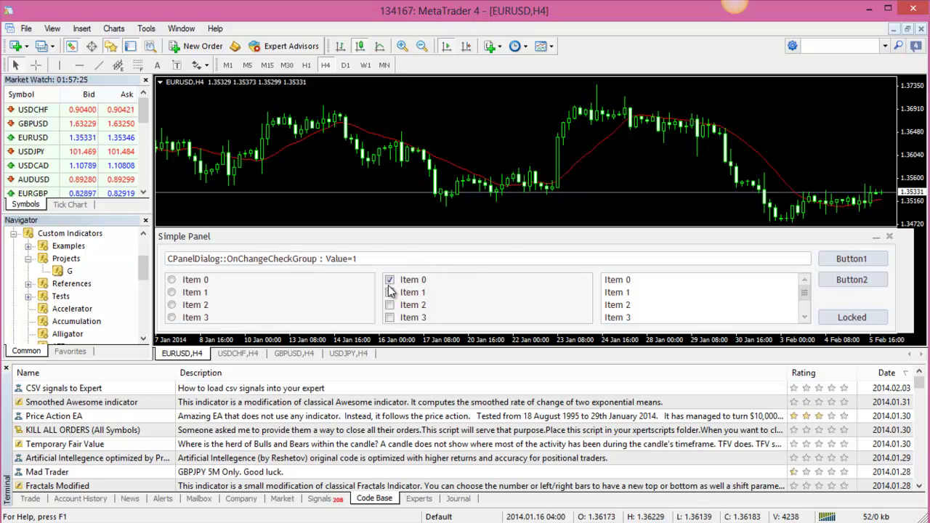
pyautogui.click(391, 292)
pyautogui.click(392, 306)
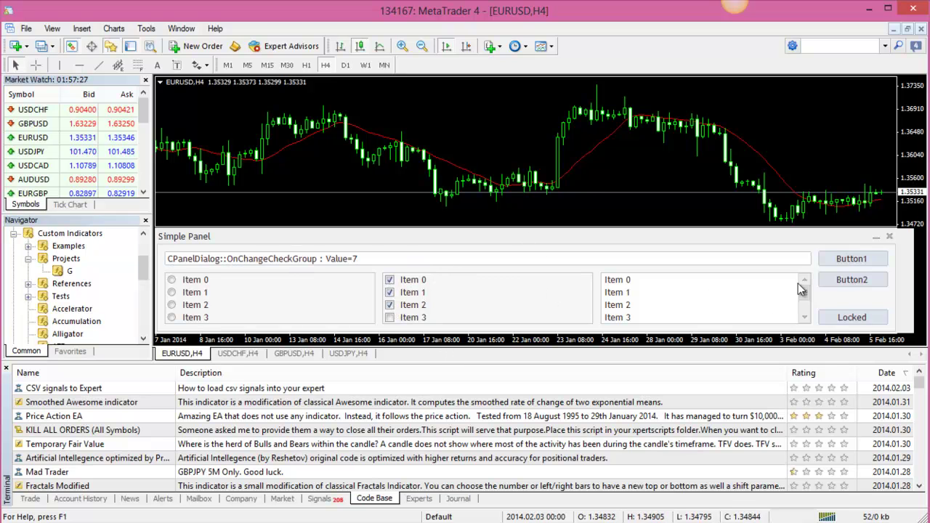
pyautogui.scroll(-4, 807, 292)
pyautogui.scroll(4, 808, 291)
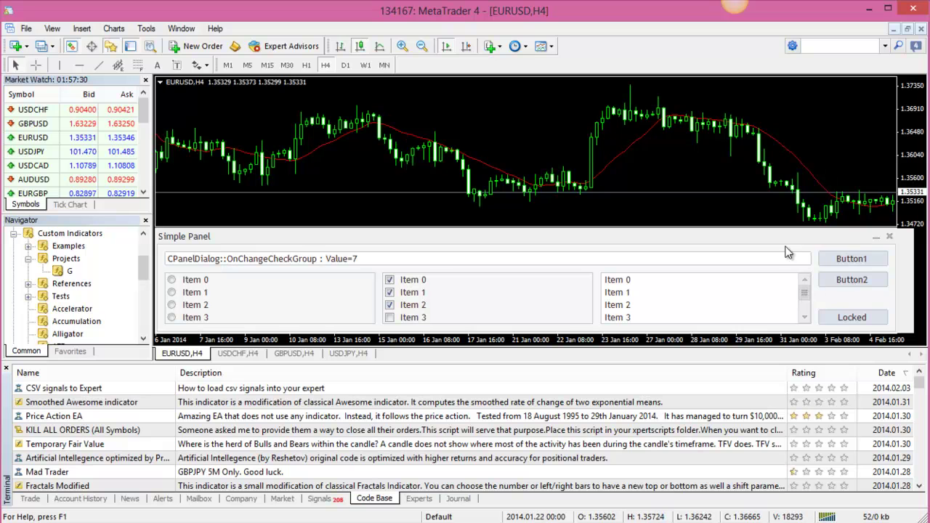
pyautogui.click(848, 260)
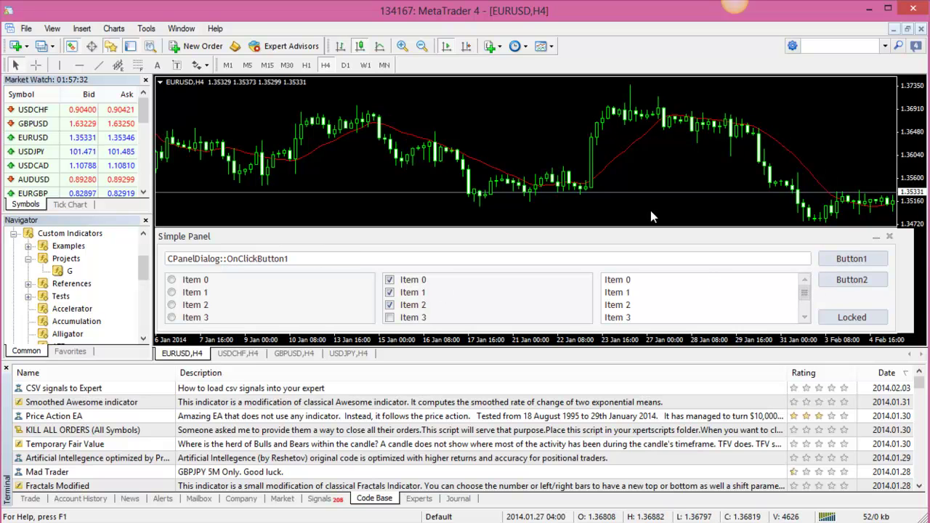
pyautogui.click(847, 260)
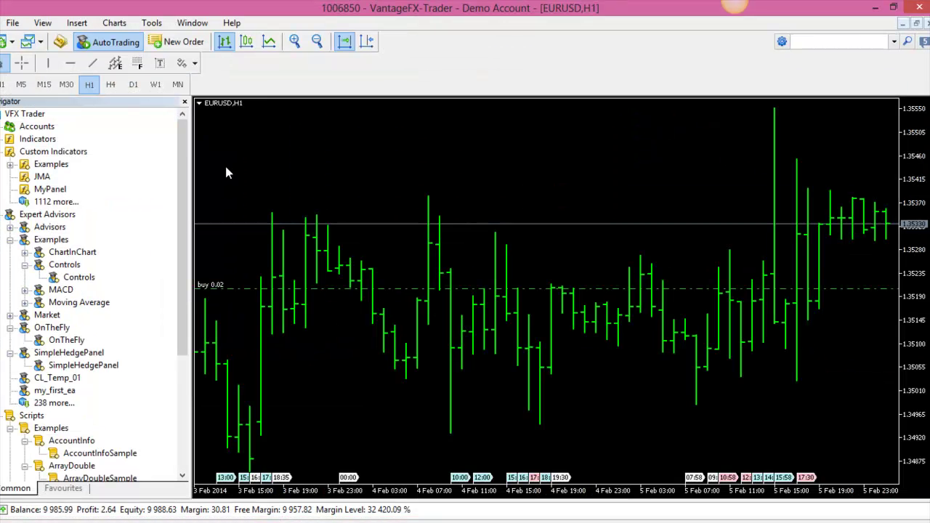
# - Narrow the Navigator and attach the Controls example expert to the EURUSD H1 chart with default properties
pyautogui.moveTo(190, 161); pyautogui.dragTo(132, 161)
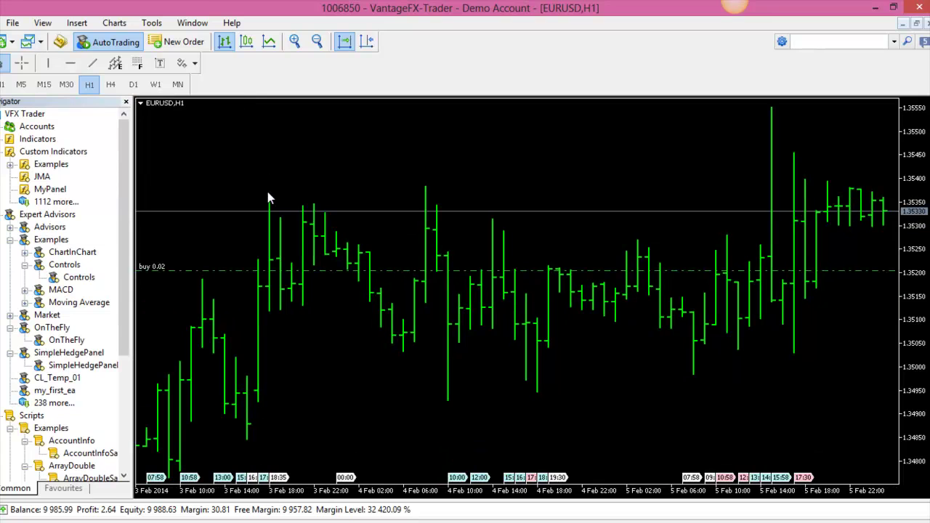
pyautogui.doubleClick(76, 282)
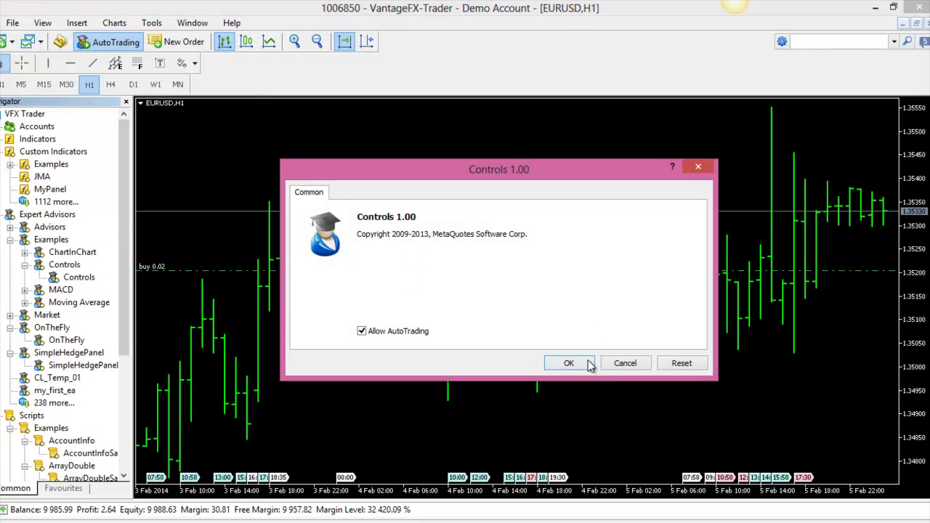
pyautogui.click(562, 362)
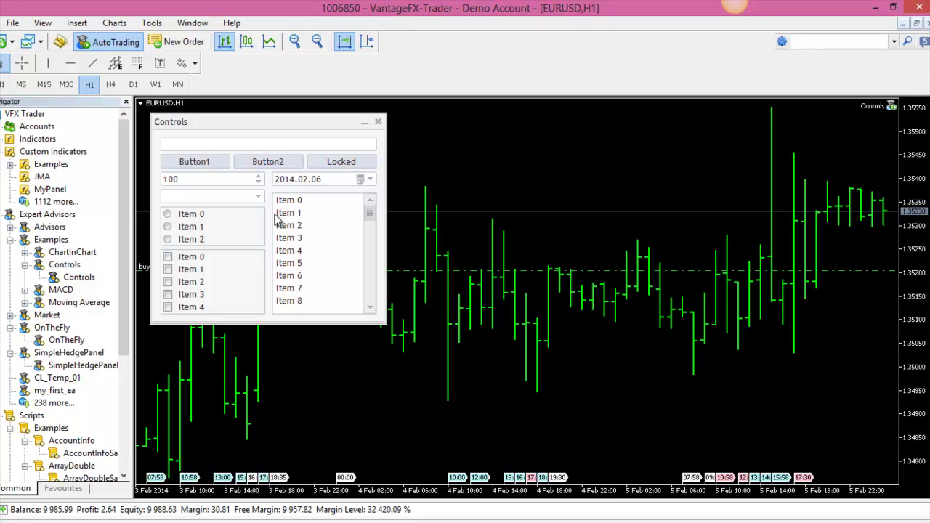
# - Open and close the date calendar keeping 2014.02.06, then select radio Item 1
pyautogui.click(364, 181)
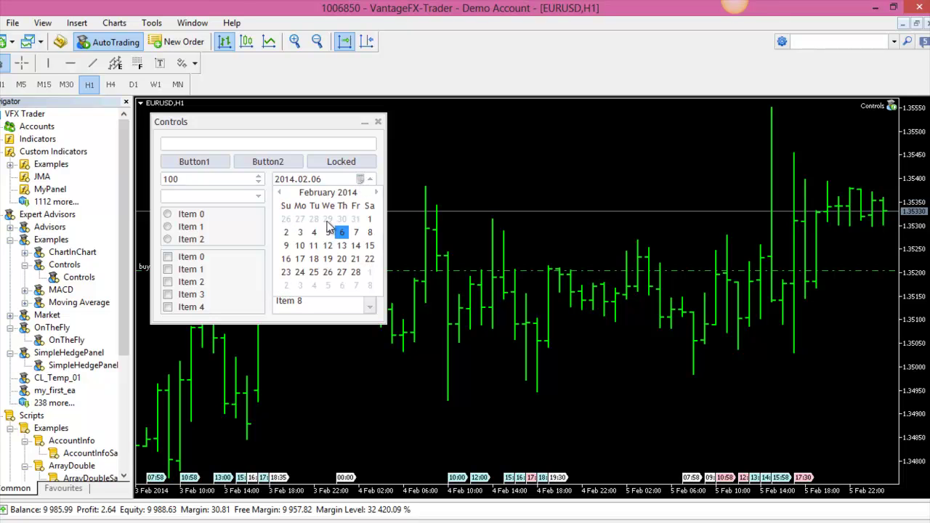
pyautogui.click(301, 152)
pyautogui.click(169, 238)
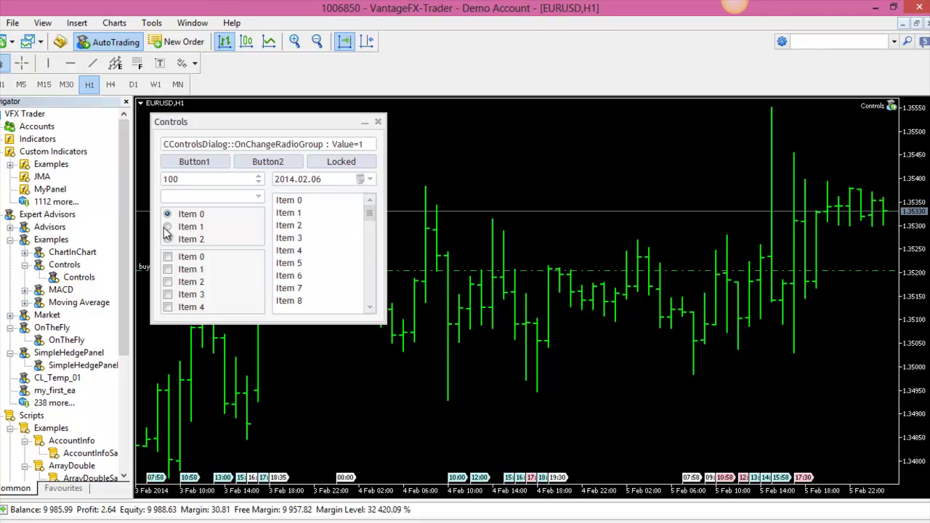
pyautogui.click(167, 227)
pyautogui.moveTo(122, 269); pyautogui.dragTo(125, 292)
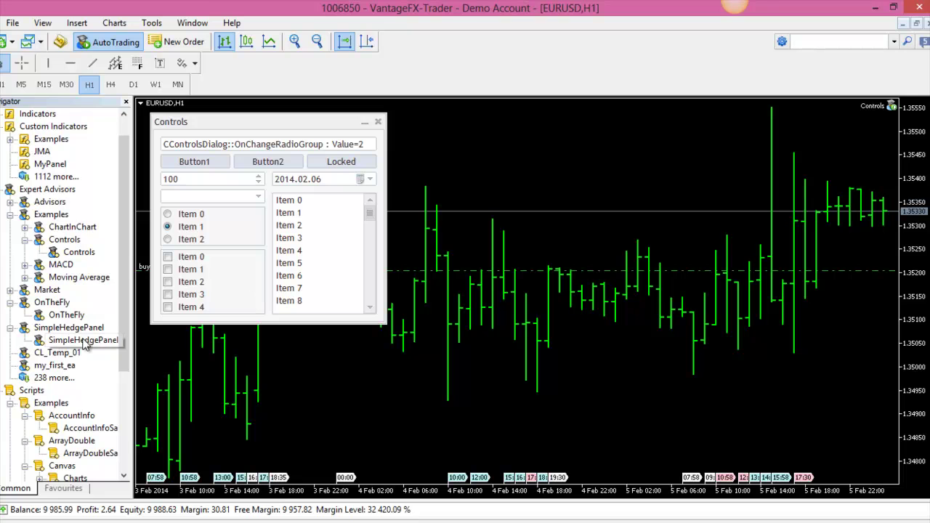
# - Replace the Controls expert with OnTheFly on the EURUSD chart, accepting its properties
pyautogui.moveTo(76, 320); pyautogui.dragTo(411, 293)
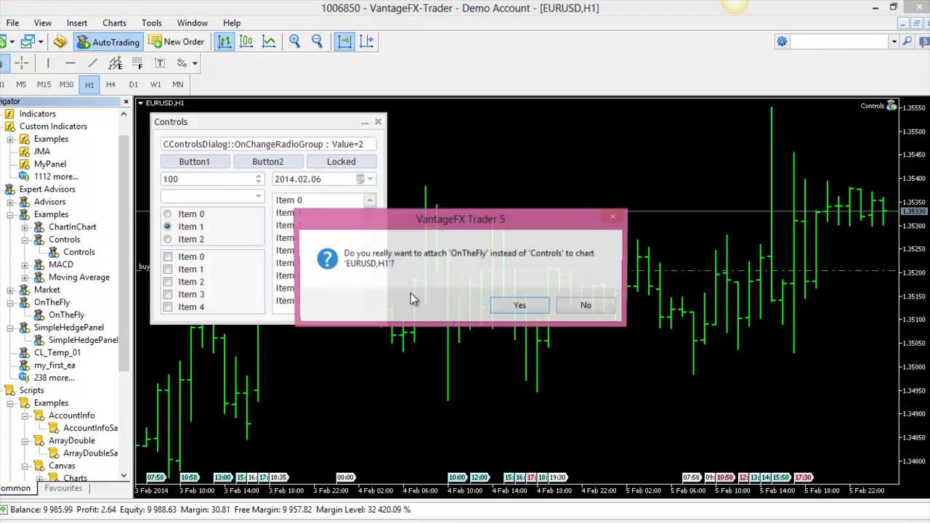
pyautogui.click(527, 309)
pyautogui.click(552, 367)
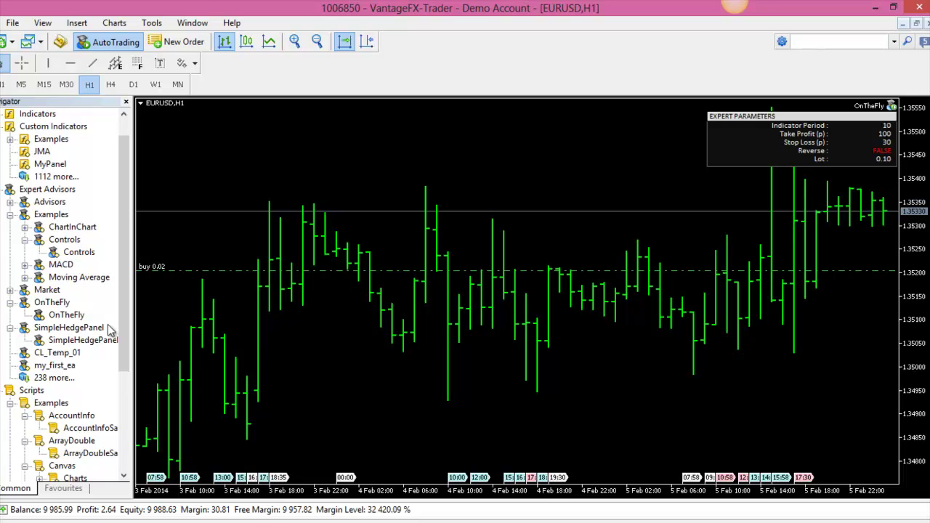
# - Swap in the SimpleHedgePanel expert, accepting its inputs with 3 boxes
pyautogui.moveTo(122, 309); pyautogui.dragTo(436, 305)
pyautogui.click(508, 311)
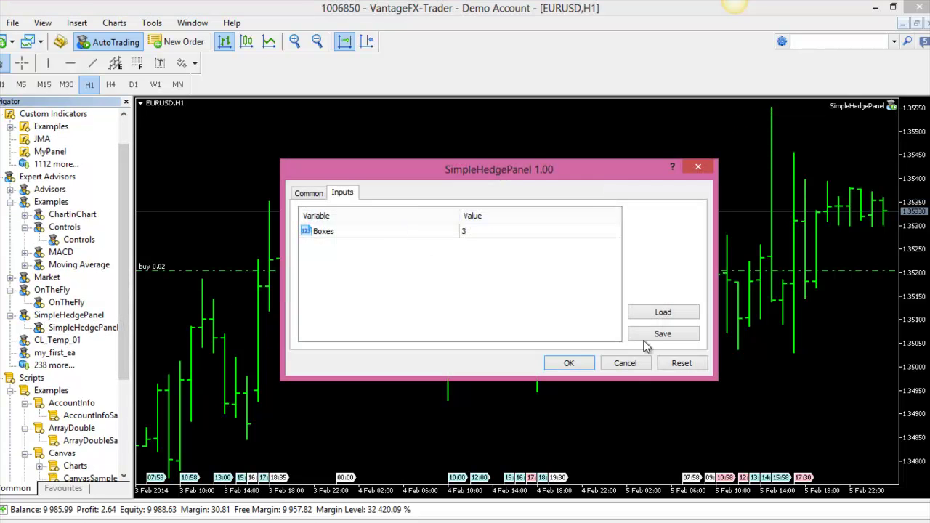
pyautogui.click(582, 362)
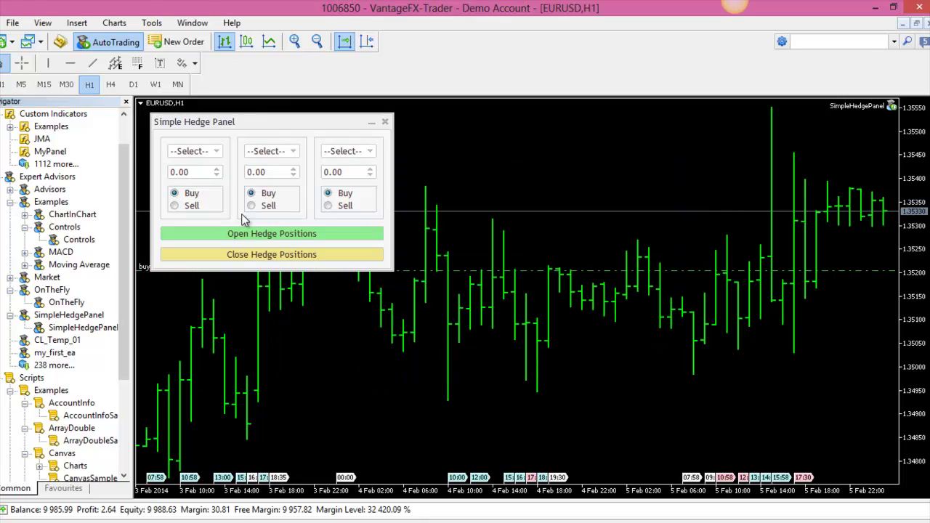
# - Choose GBPUSD for the first hedge leg and USDCAD for the second
pyautogui.click(216, 152)
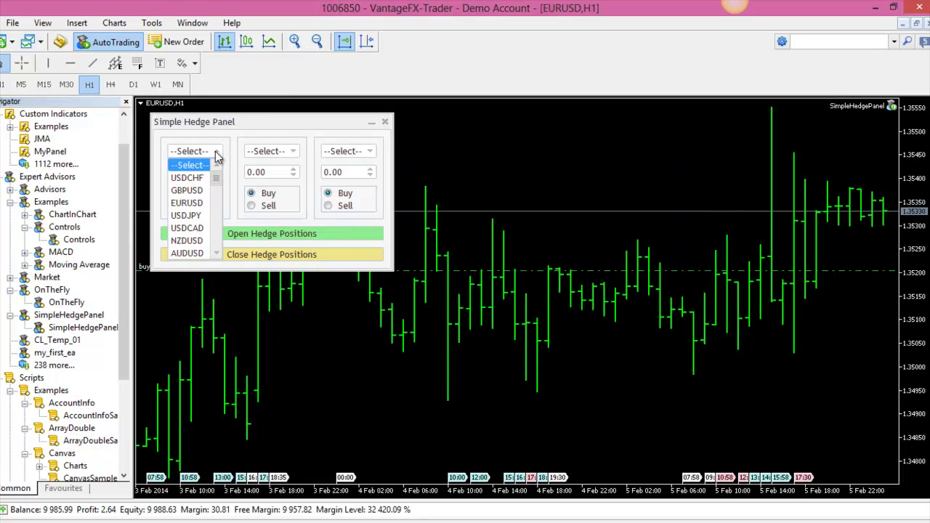
pyautogui.click(198, 191)
pyautogui.click(294, 152)
pyautogui.click(304, 226)
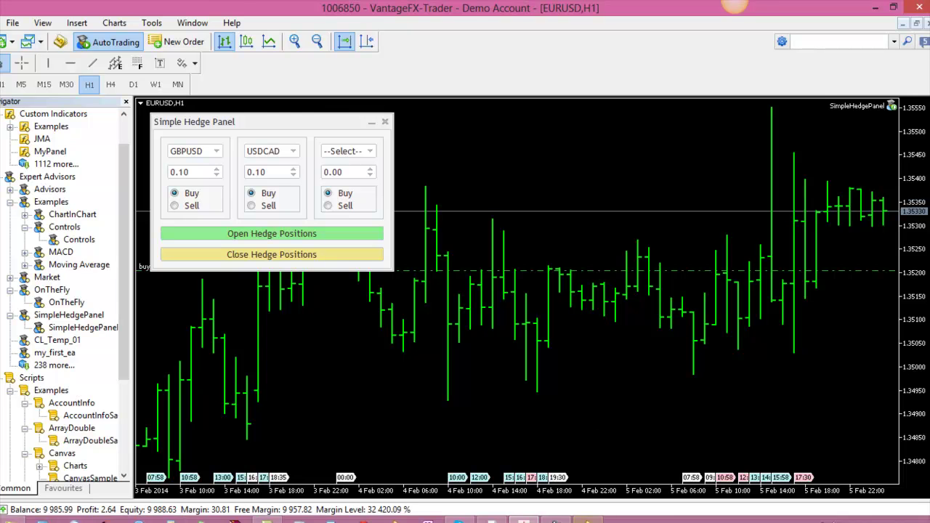
pyautogui.moveTo(523, 521)
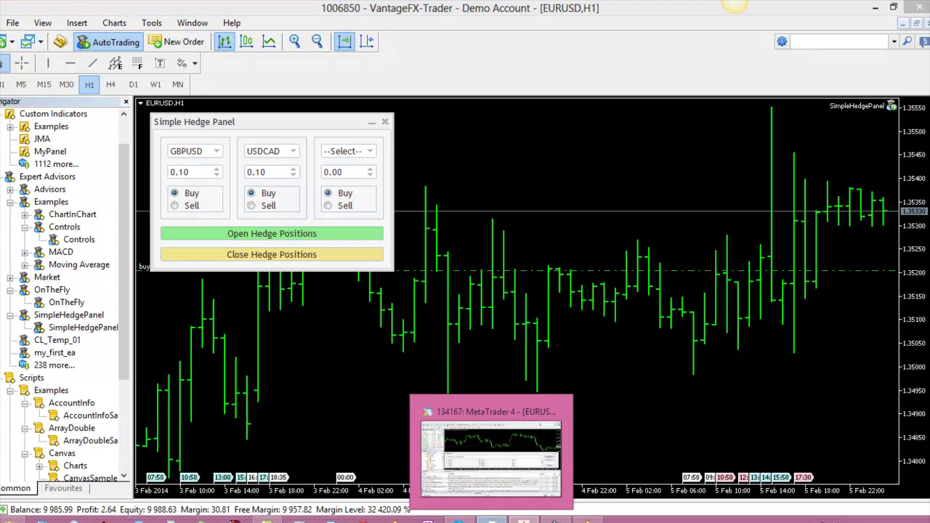
# - Bring MetaTrader 4 to the front and view the Signals list, then the Market's Applications listing
pyautogui.click(446, 452)
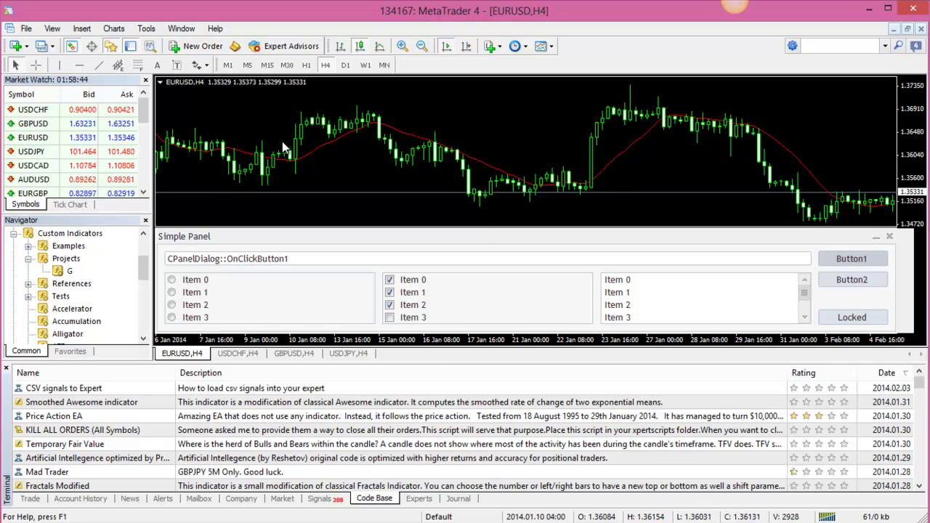
pyautogui.click(324, 500)
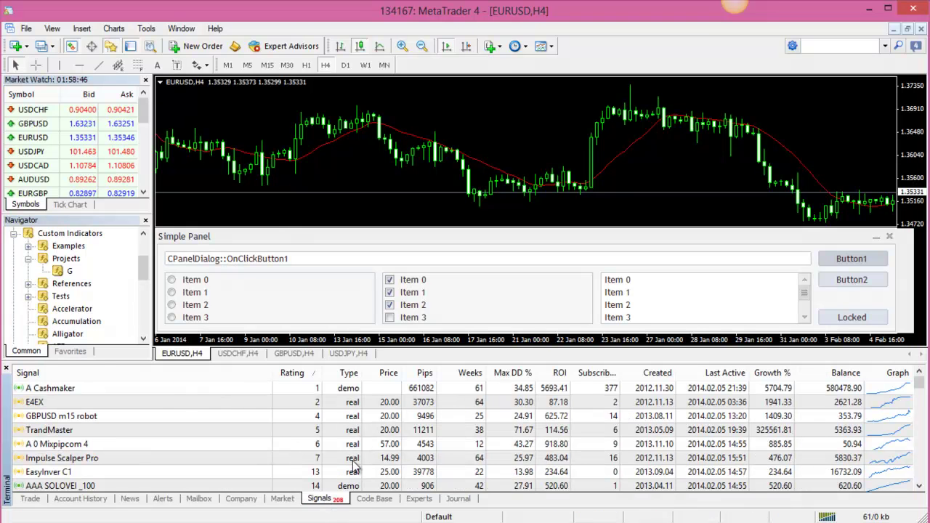
pyautogui.click(291, 499)
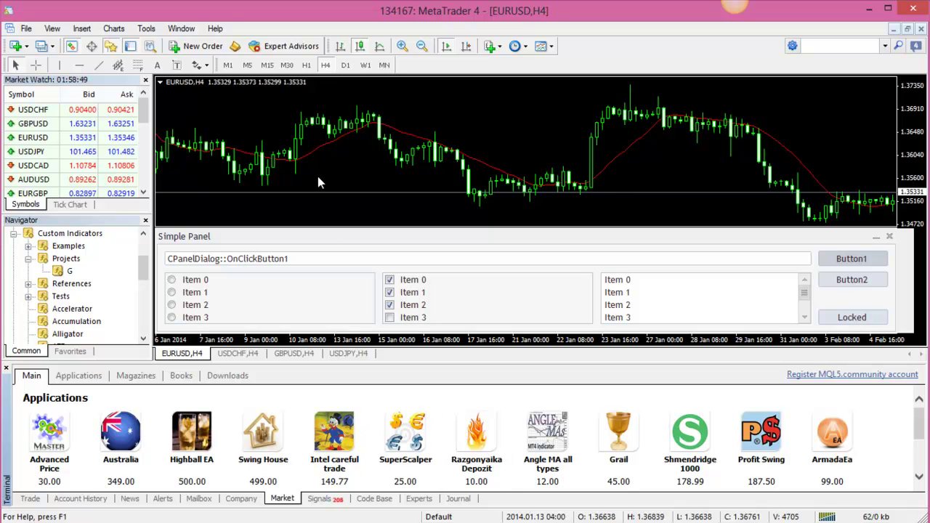
# - Open the Help menu and dismiss it without choosing anything
pyautogui.click(215, 29)
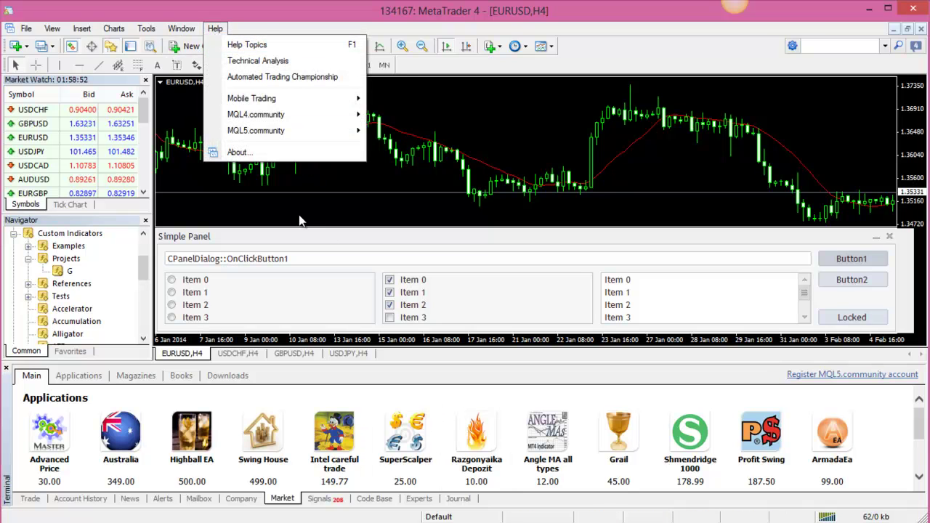
pyautogui.click(487, 185)
pyautogui.scroll(-3, 487, 186)
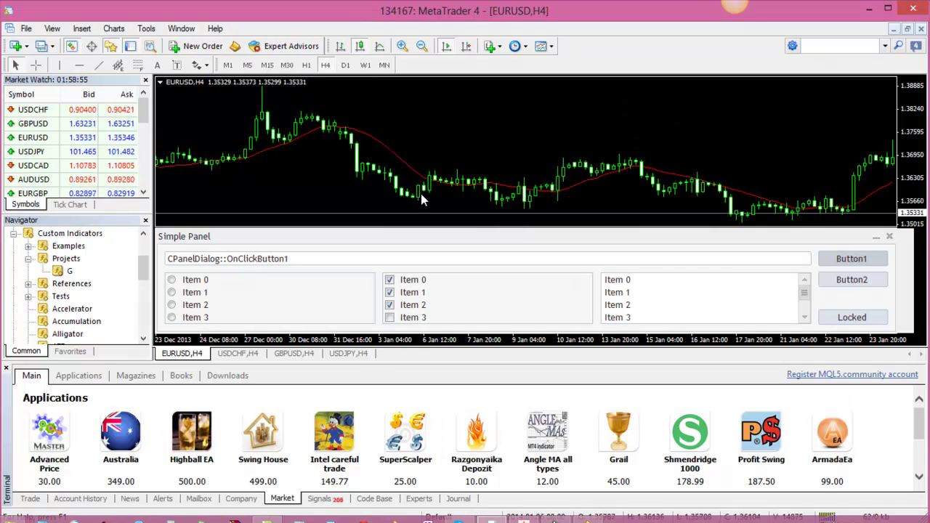